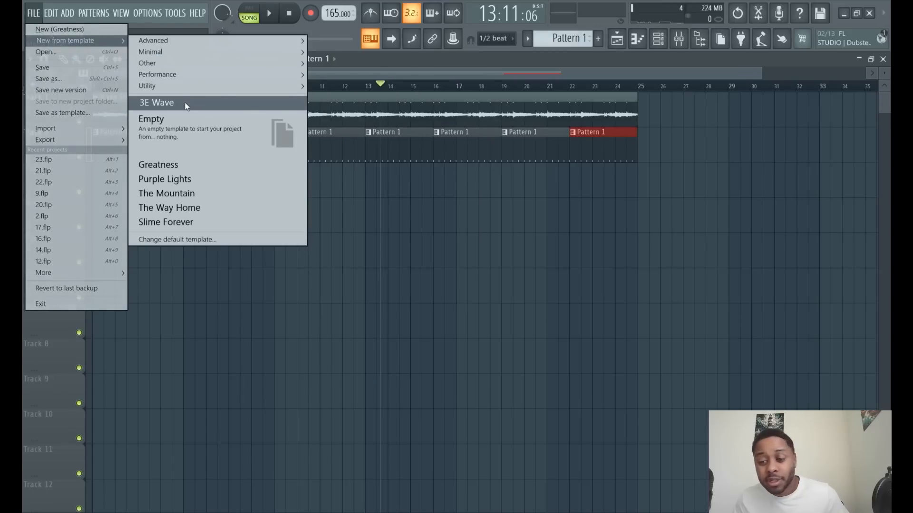
- Start a new project from the 3E Wave template and add a Sytrus synth channel
{"action": "left_click", "coordinate": [186, 103]}
{"action": "left_click", "coordinate": [473, 296]}
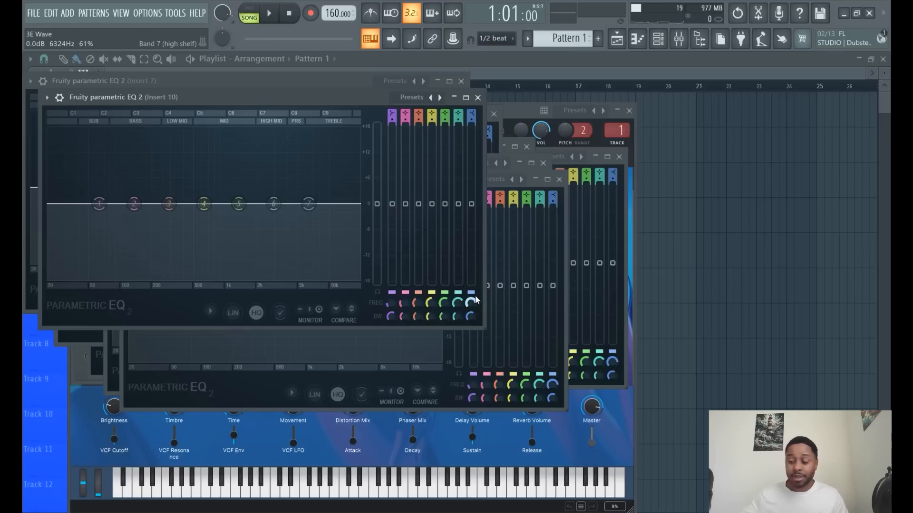
{"action": "left_click", "coordinate": [71, 15]}
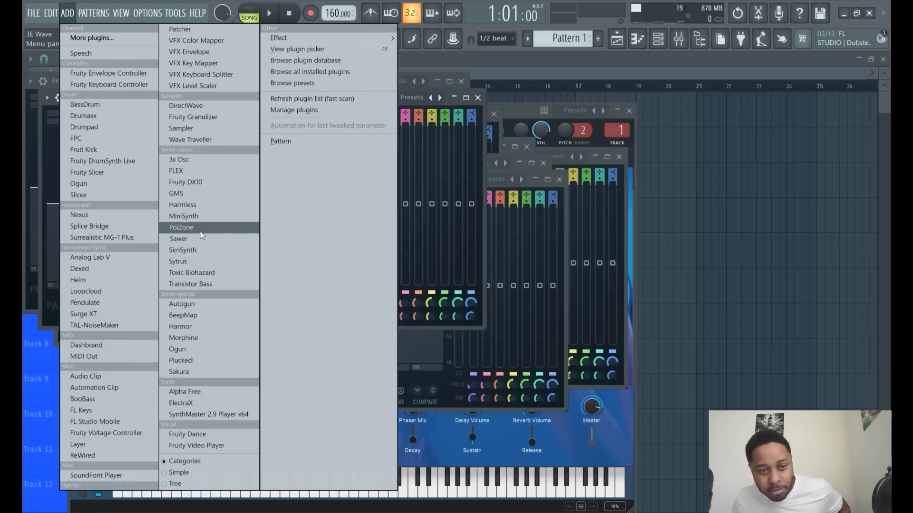
{"action": "left_click", "coordinate": [192, 260]}
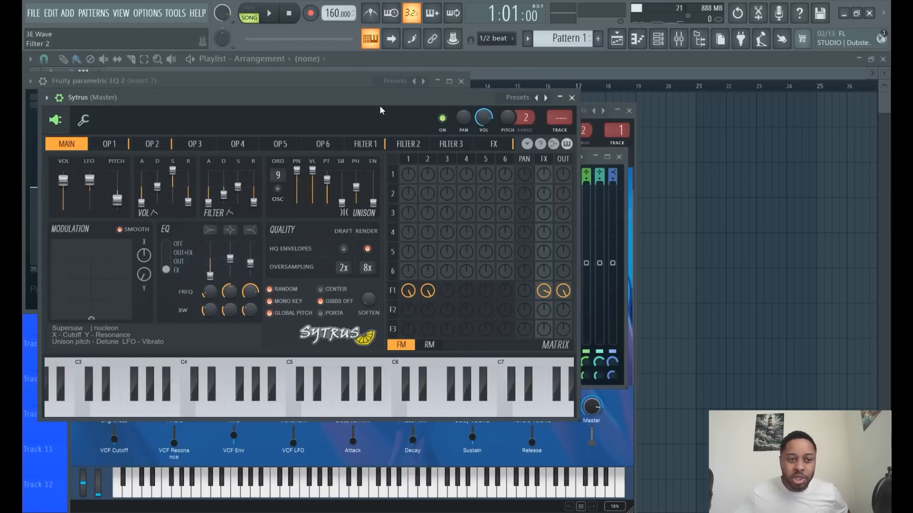
- Load the Soft E Piano preset from the Nucleon Keyboard category into Sytrus
{"action": "left_click_drag", "start_coordinate": [382, 105], "coordinate": [401, 109]}
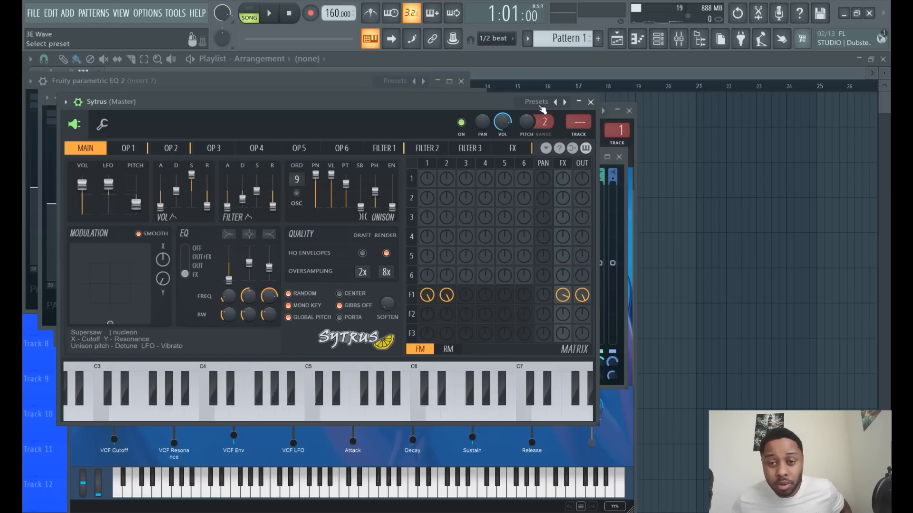
{"action": "left_click", "coordinate": [542, 107]}
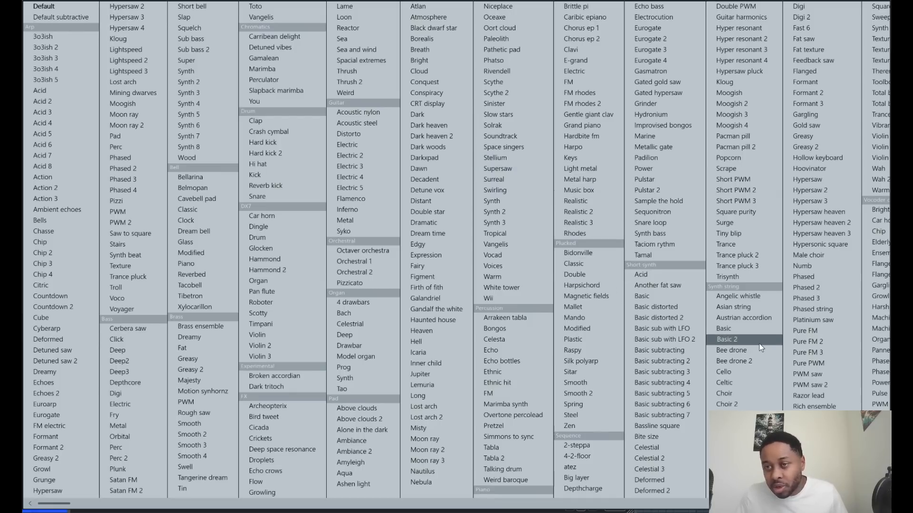
{"action": "scroll", "coordinate": [794, 272], "scroll_direction": "down", "scroll_amount": 5}
{"action": "mouse_move", "coordinate": [791, 272]}
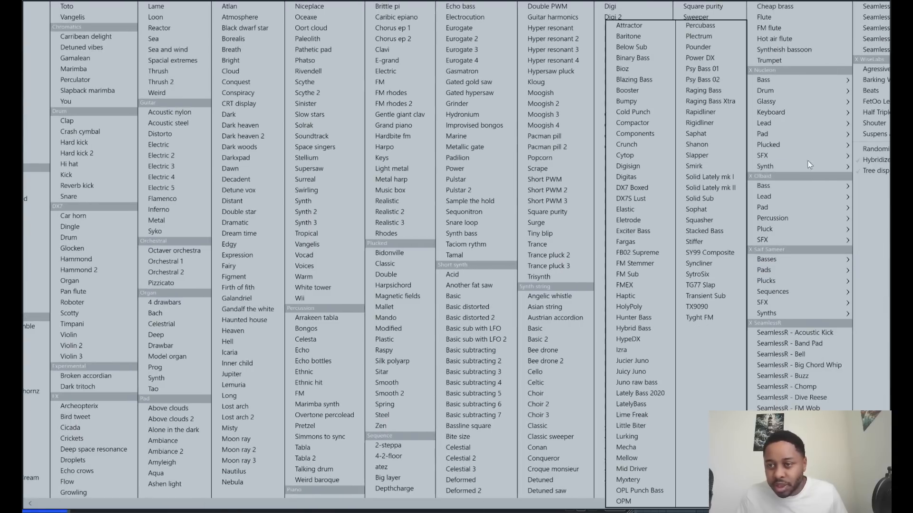
{"action": "mouse_move", "coordinate": [824, 116]}
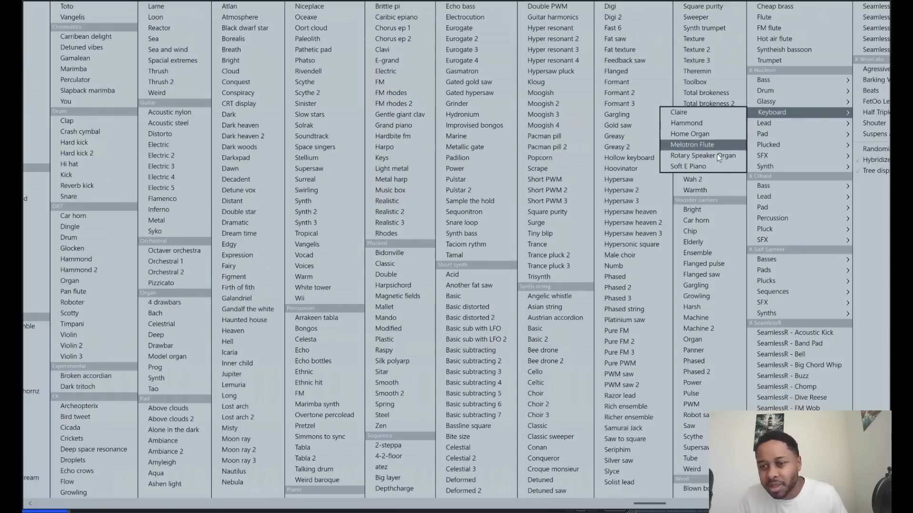
{"action": "left_click", "coordinate": [705, 164]}
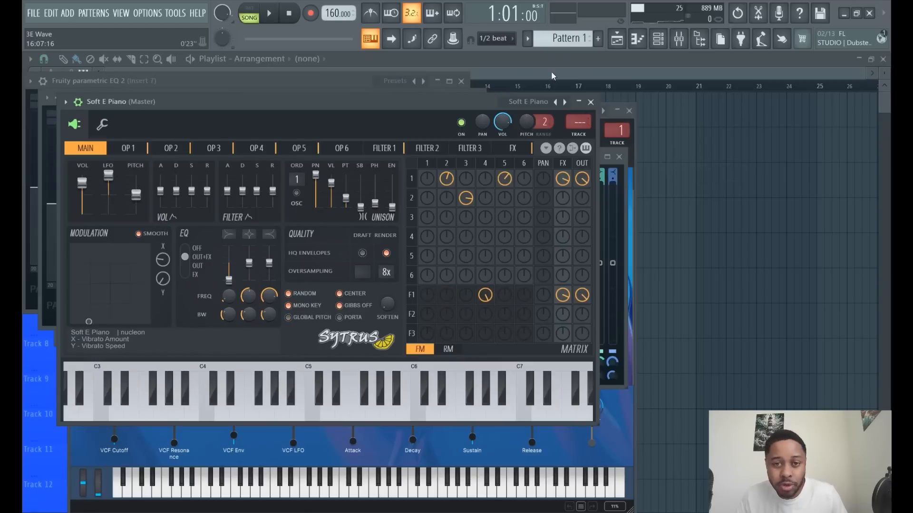
- Open the piano roll for Soft E Piano and reopen the instrument's editor from the channel rack
{"action": "left_click", "coordinate": [506, 62]}
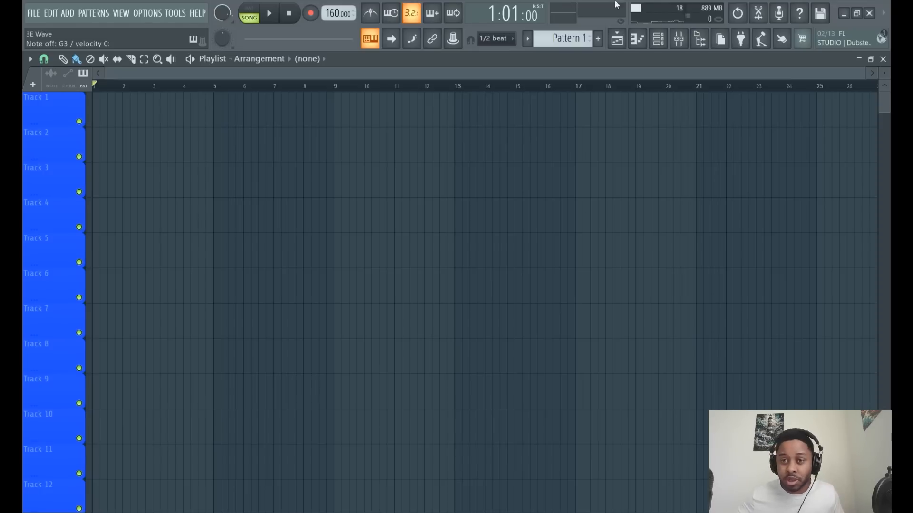
{"action": "left_click", "coordinate": [637, 40]}
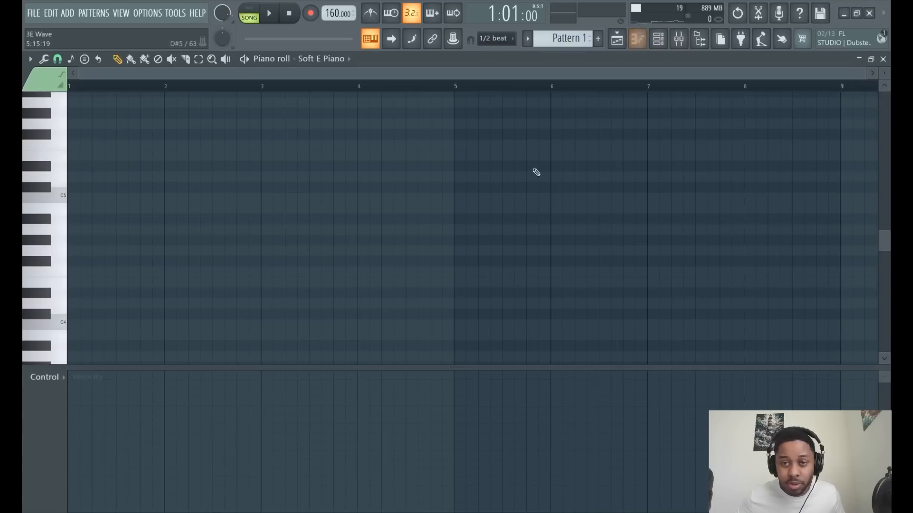
{"action": "left_click", "coordinate": [658, 39]}
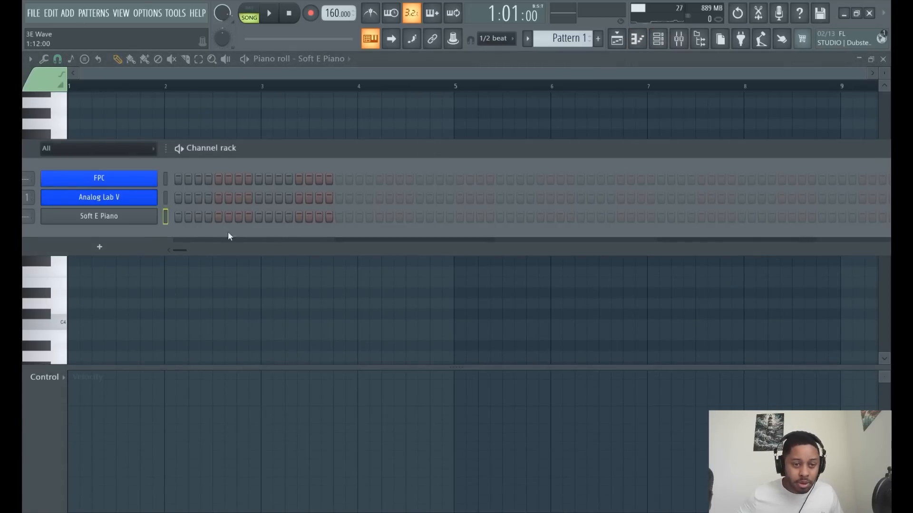
{"action": "left_click", "coordinate": [147, 223]}
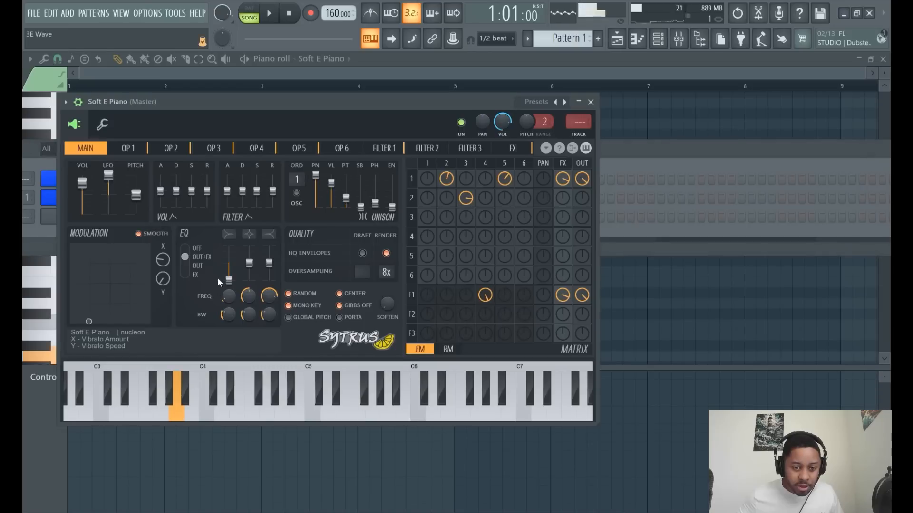
- Audition the Soft E Piano sound by playing a few test notes
{"action": "key", "text": "z"}
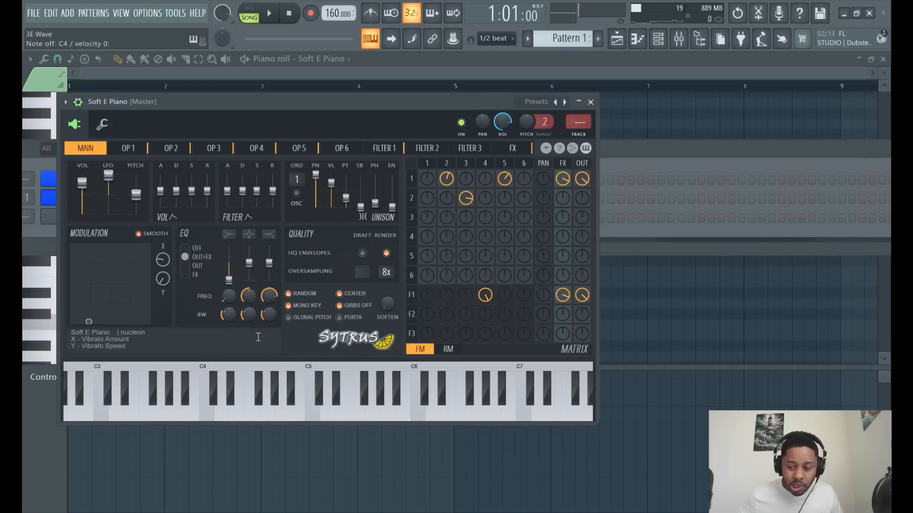
{"action": "key", "text": "z"}
{"action": "key", "text": "z"}
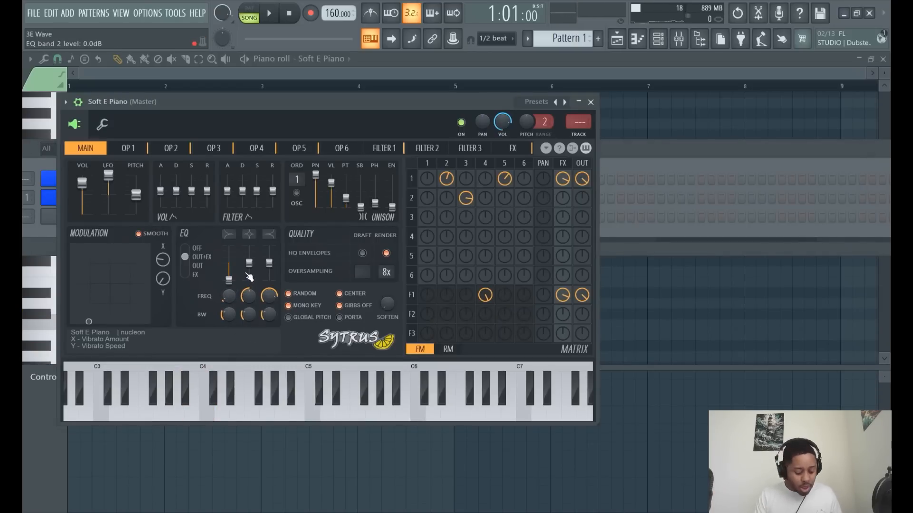
{"action": "key", "text": "z"}
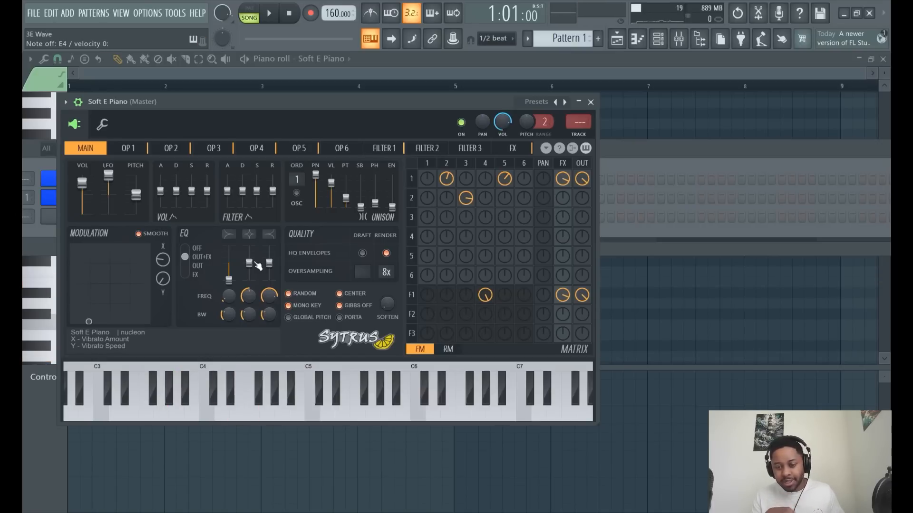
{"action": "key", "text": "XF86AudioRaiseVolume"}
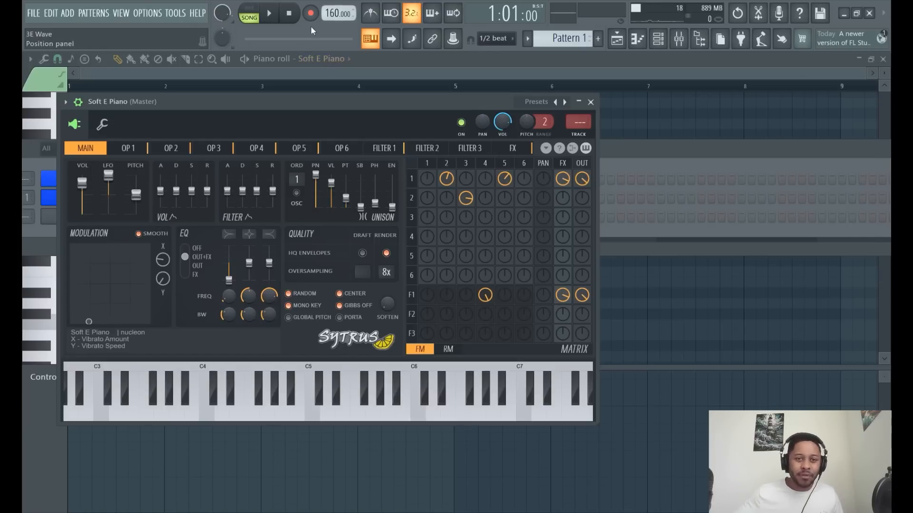
- Turn on the metronome and set the project tempo to 140 BPM while listening to it
{"action": "left_click", "coordinate": [370, 13]}
{"action": "left_click", "coordinate": [269, 13]}
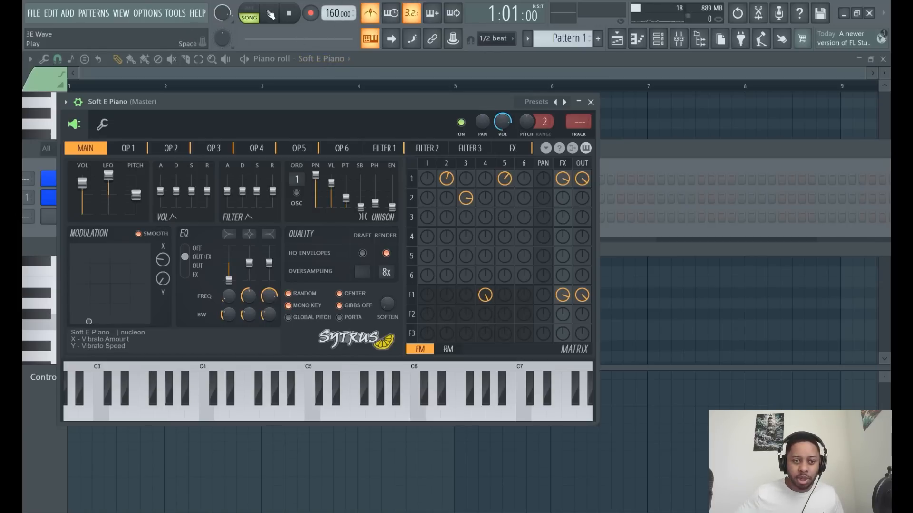
{"action": "left_click_drag", "start_coordinate": [334, 13], "coordinate": [334, 21]}
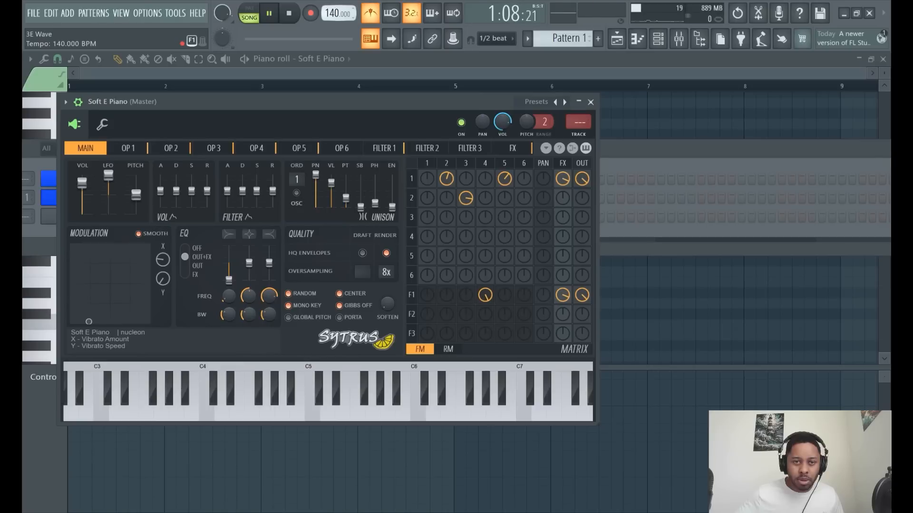
{"action": "left_click_drag", "start_coordinate": [334, 13], "coordinate": [335, 19]}
{"action": "left_click", "coordinate": [270, 15]}
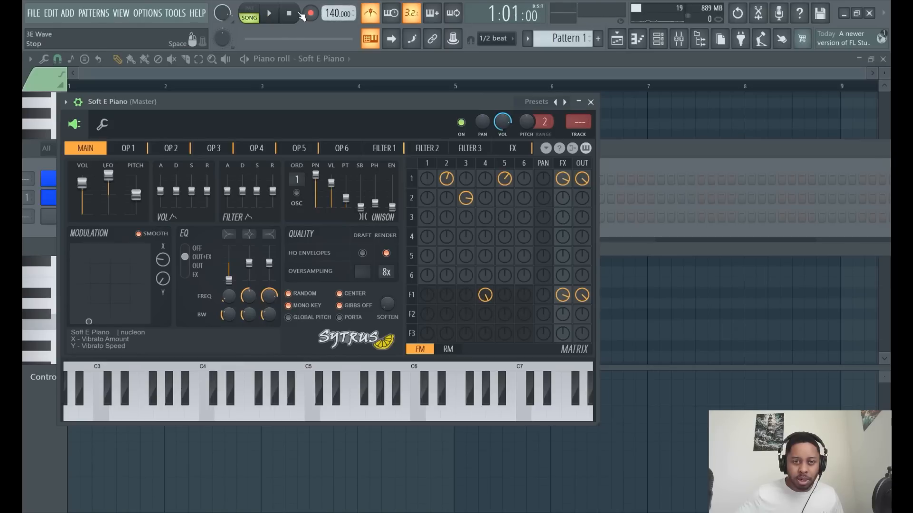
- Record a four-bar Soft E Piano arpeggio over A3 and F3 with C4, E4 and G4, ending recording and playback
{"action": "left_click", "coordinate": [270, 14]}
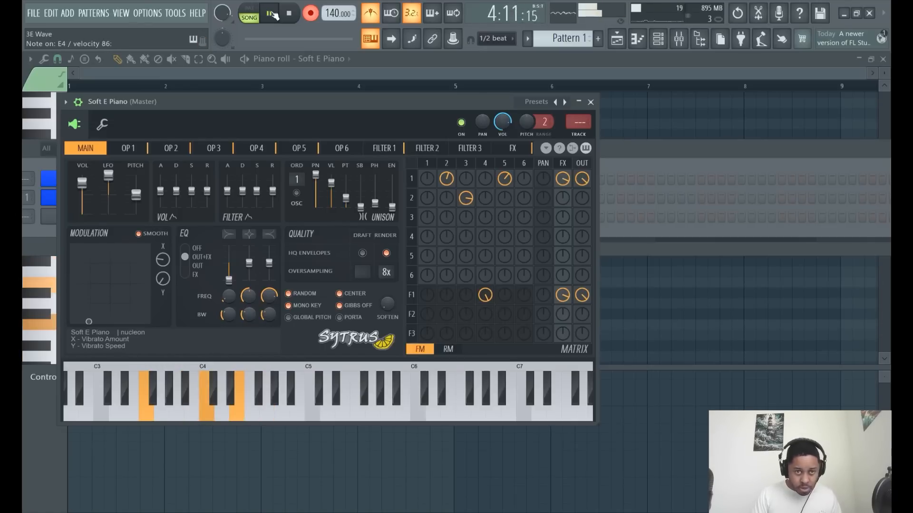
{"action": "left_click", "coordinate": [312, 13]}
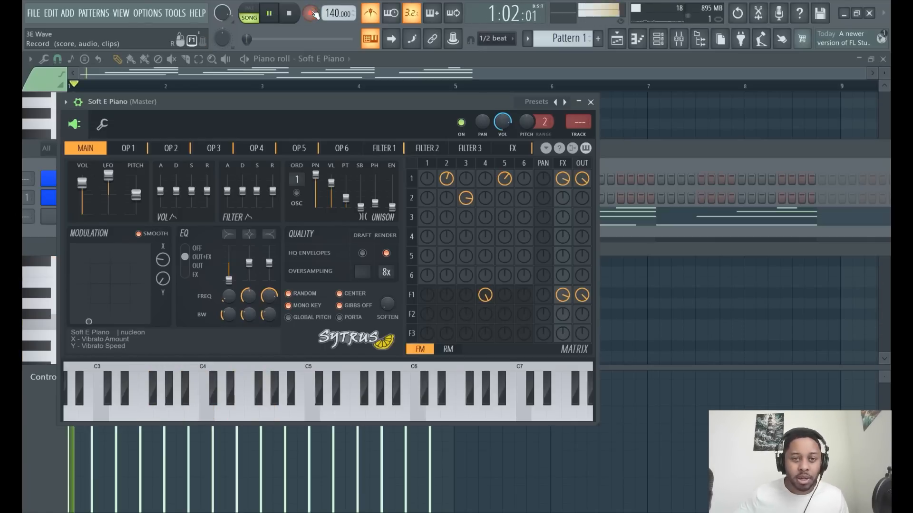
{"action": "left_click", "coordinate": [288, 13]}
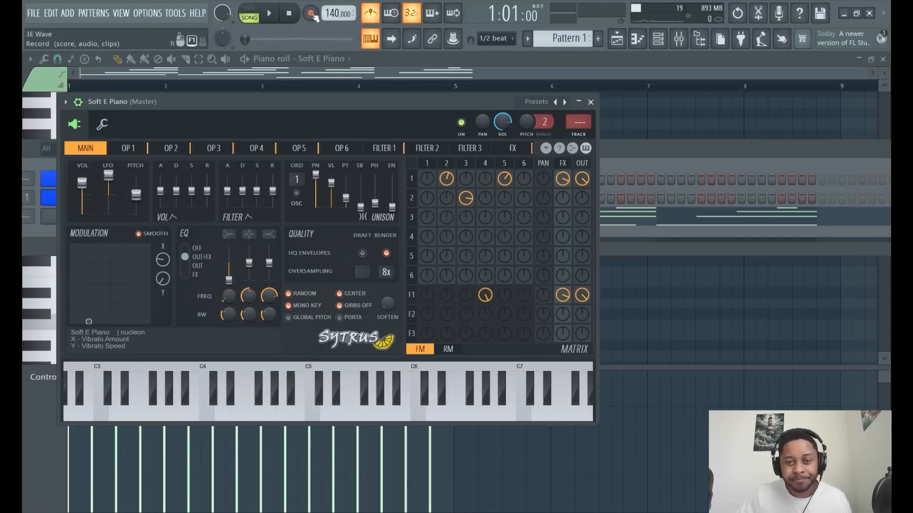
- Review the MIDI input and output device settings for the KeyLab Essential mk3 controller
{"action": "left_click", "coordinate": [152, 13]}
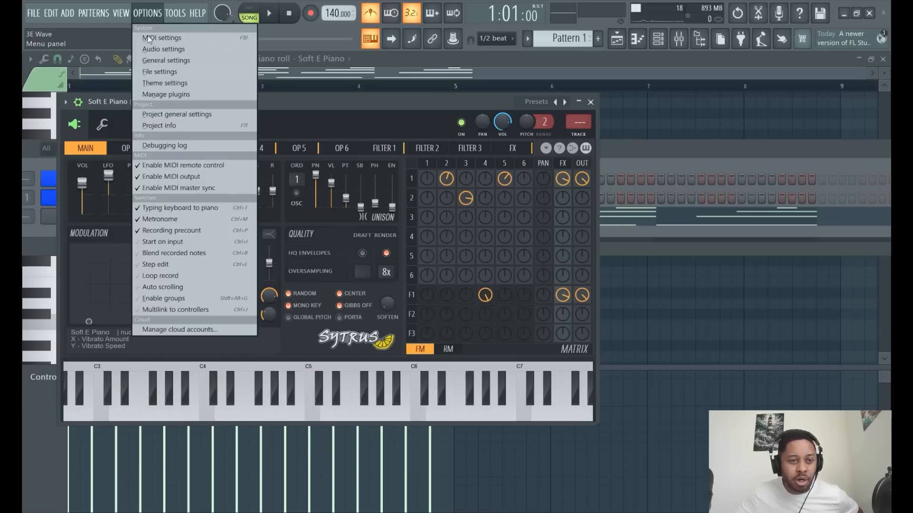
{"action": "left_click", "coordinate": [148, 38]}
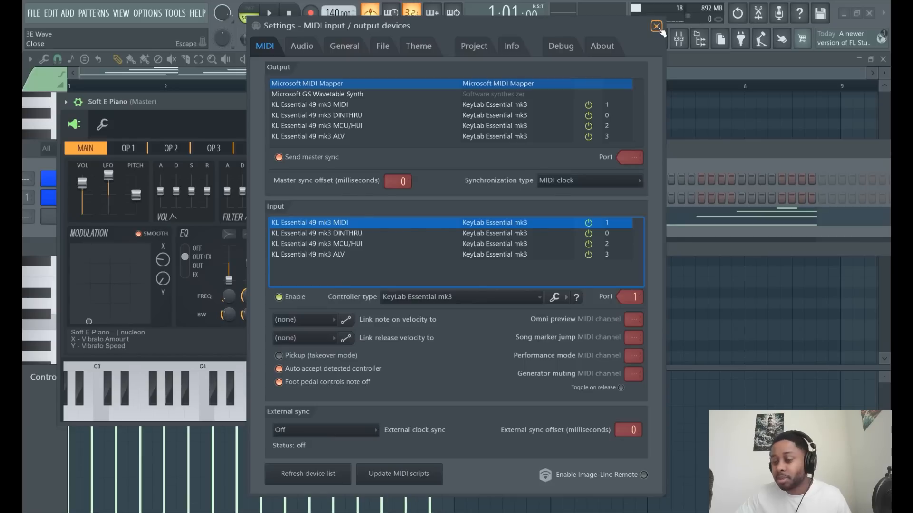
{"action": "left_click", "coordinate": [657, 26]}
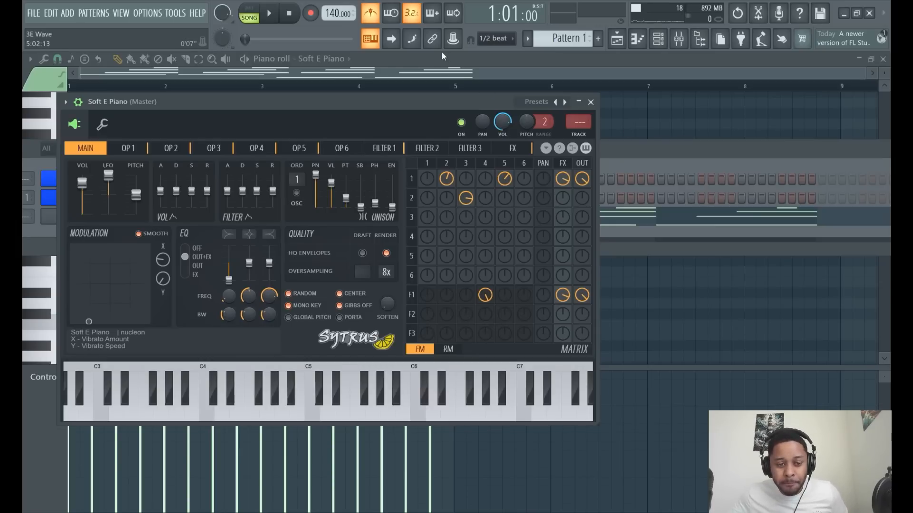
- Turn off the metronome and choose 1/2 beat as the main snap value
{"action": "key", "text": "ctrl+s"}
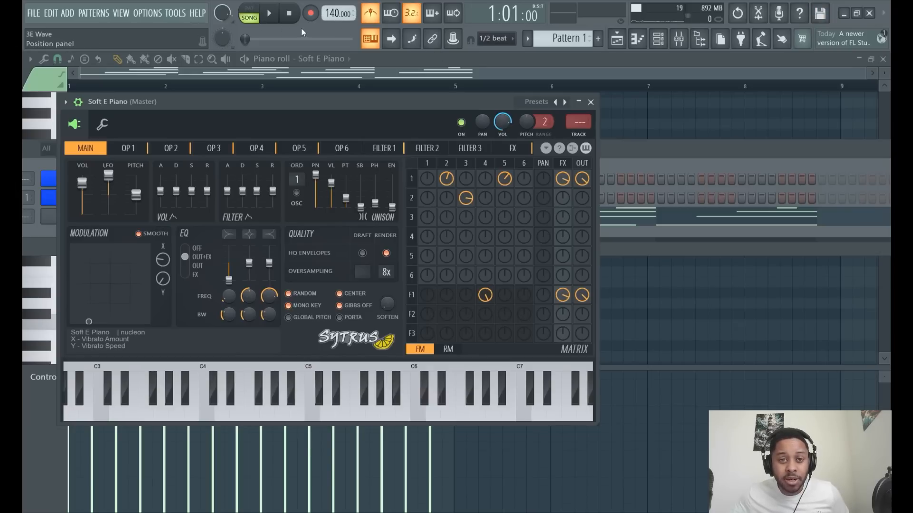
{"action": "left_click", "coordinate": [365, 17]}
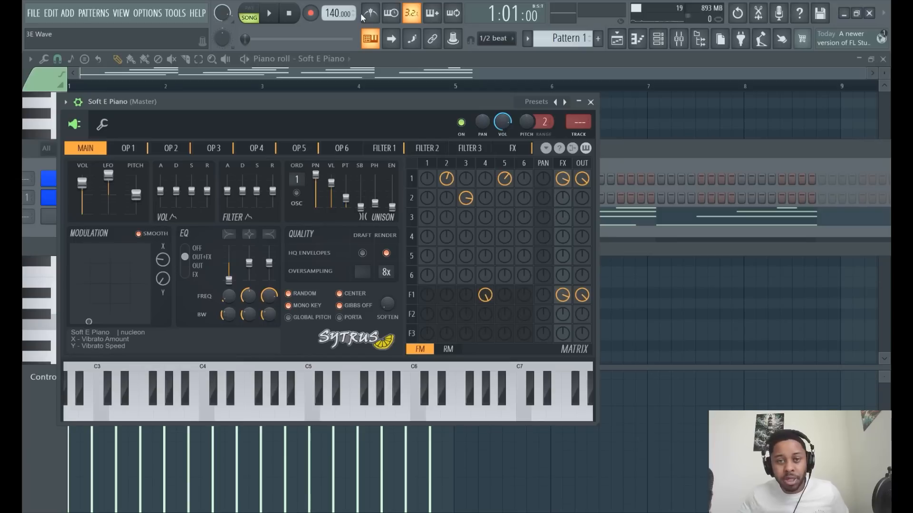
{"action": "left_click", "coordinate": [495, 43]}
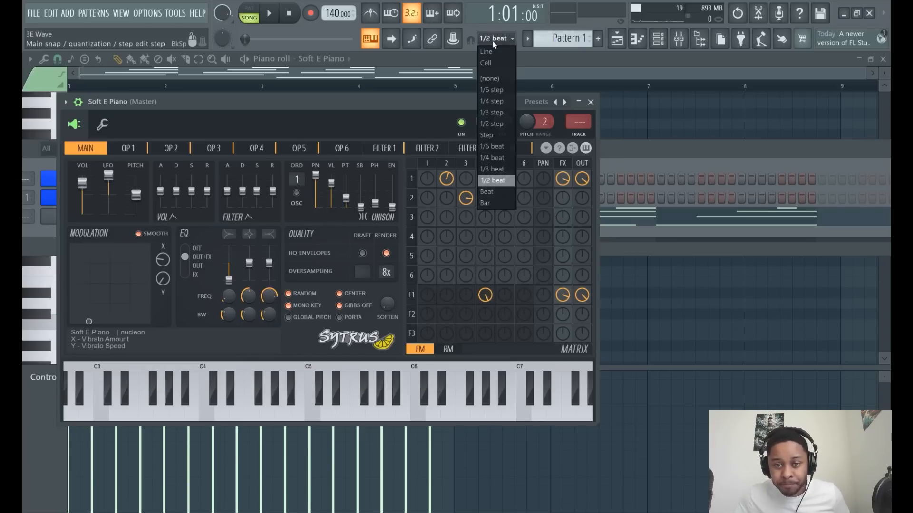
{"action": "left_click", "coordinate": [487, 179]}
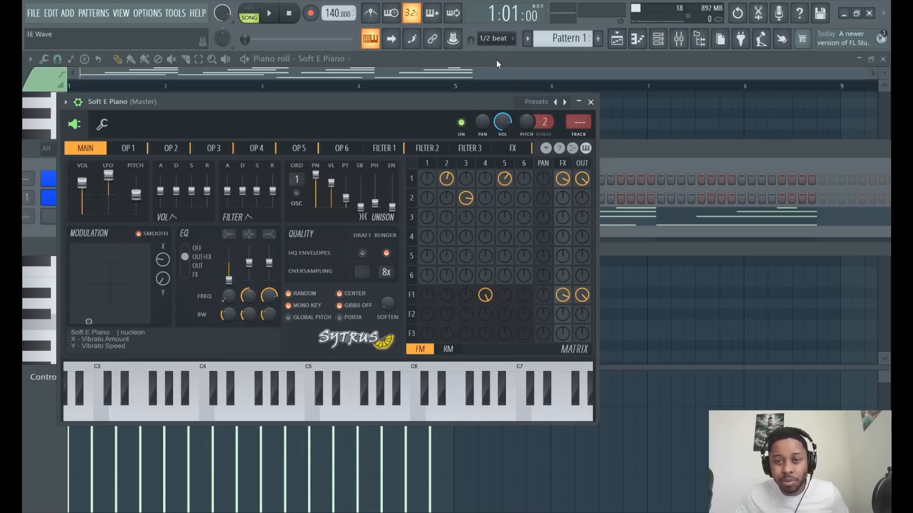
{"action": "left_click", "coordinate": [495, 38]}
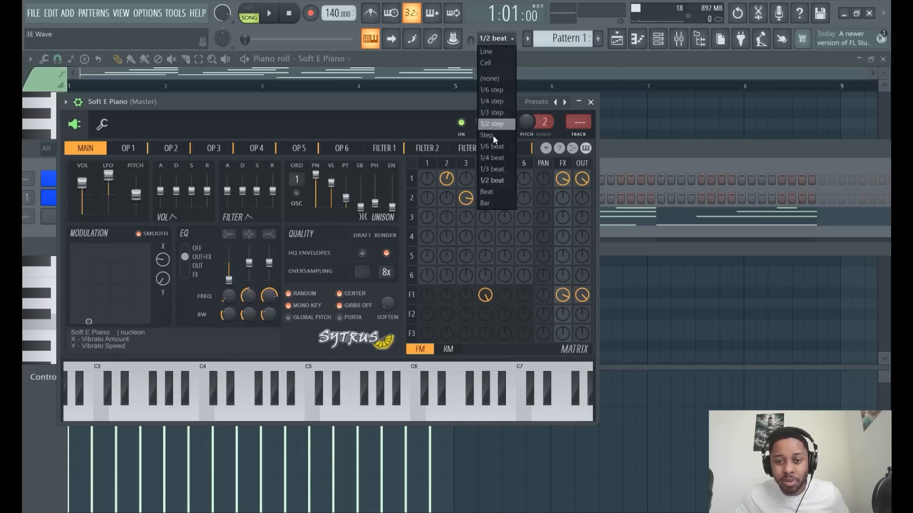
{"action": "left_click", "coordinate": [488, 181]}
- Nudge the last F3 note in the piano roll and return it to the start of bar 4, extending the last G4 to the bar's end
{"action": "left_click", "coordinate": [529, 67]}
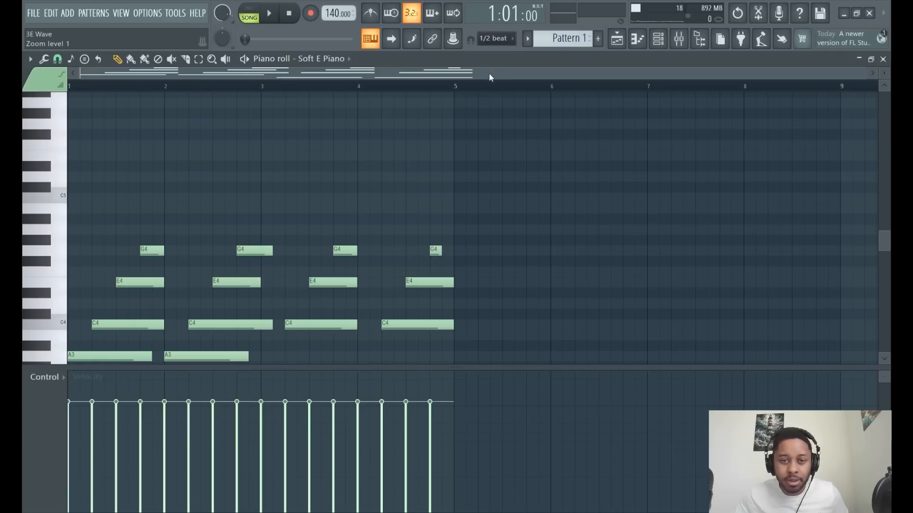
{"action": "scroll", "coordinate": [525, 149], "scroll_direction": "down", "scroll_amount": 5}
{"action": "scroll", "coordinate": [482, 123], "scroll_direction": "up", "scroll_amount": 1}
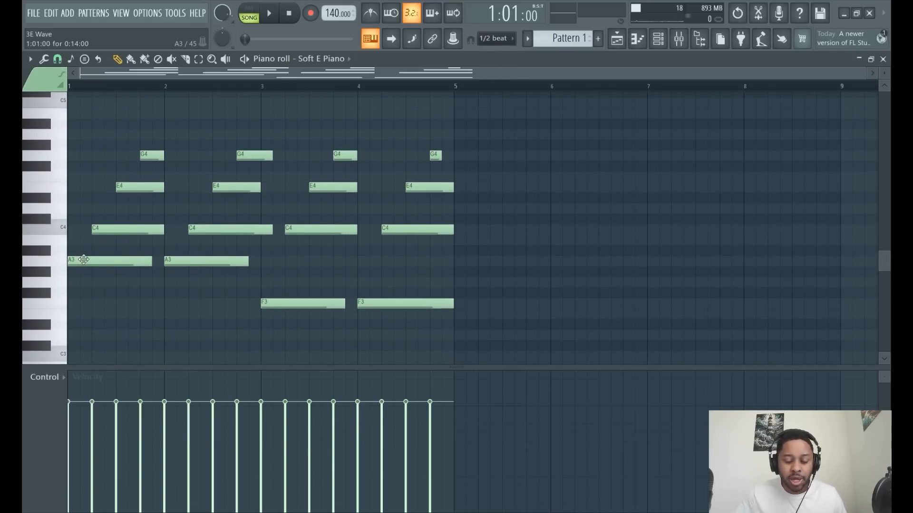
{"action": "left_click_drag", "start_coordinate": [114, 232], "coordinate": [116, 231]}
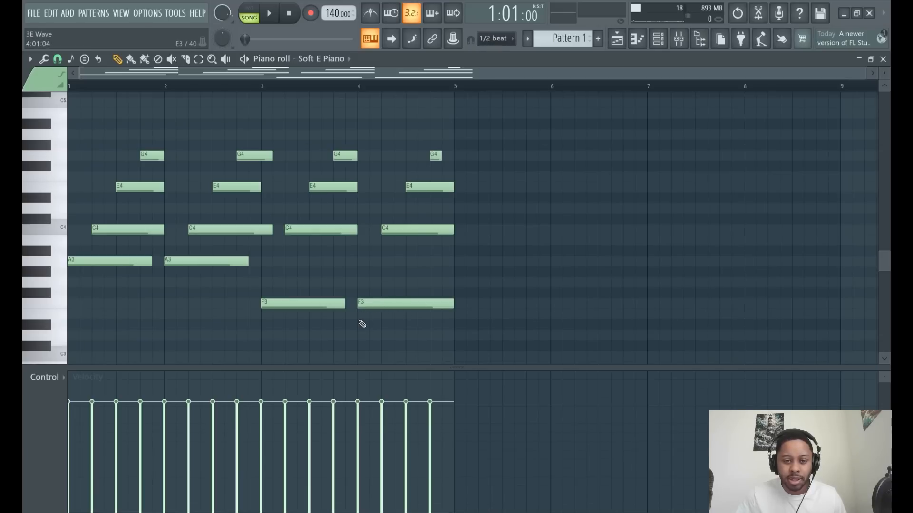
{"action": "left_click_drag", "start_coordinate": [373, 303], "coordinate": [379, 302]}
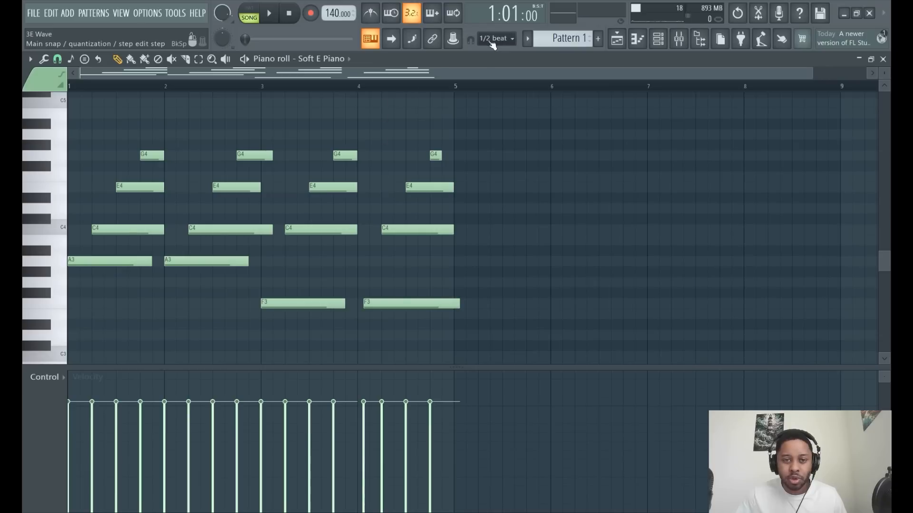
{"action": "left_click", "coordinate": [397, 305]}
{"action": "left_click_drag", "start_coordinate": [397, 305], "coordinate": [389, 308]}
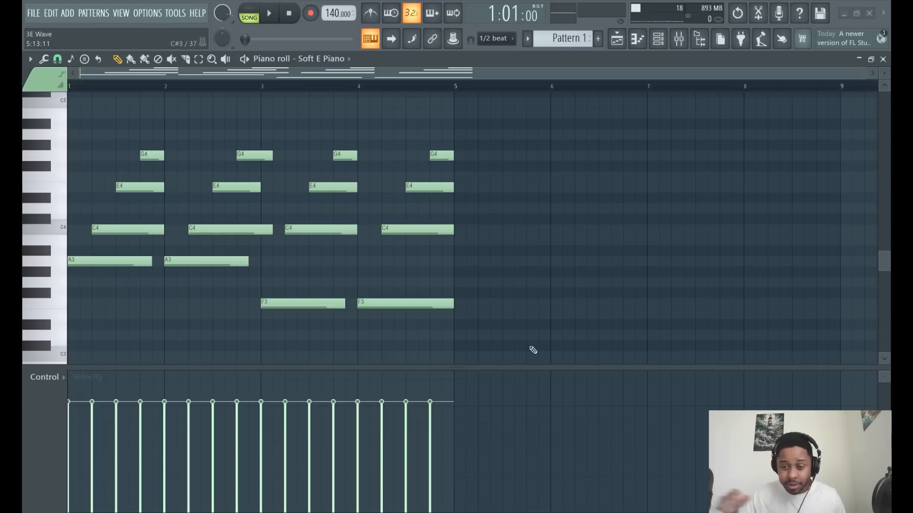
- Place a second Pattern 1 clip on Track 1 of the playlist, starting at bar 5
{"action": "left_click", "coordinate": [616, 38]}
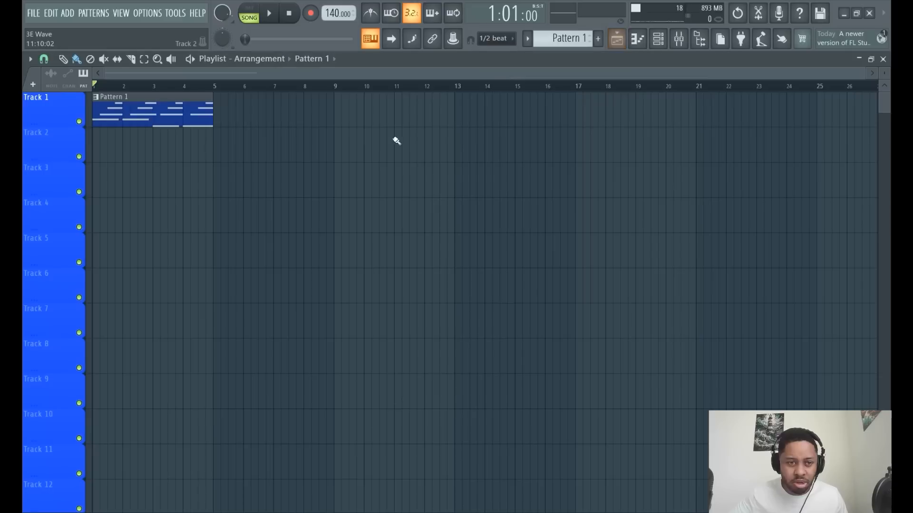
{"action": "left_click", "coordinate": [225, 109]}
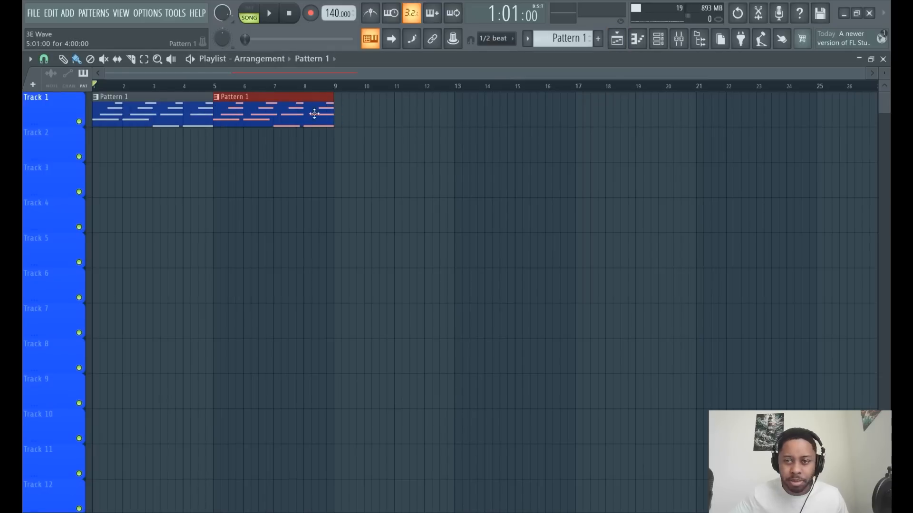
- Randomize the levels of all Soft E Piano notes, with a slight velocity variation and pan at -24%
{"action": "left_click", "coordinate": [657, 42]}
{"action": "left_click", "coordinate": [637, 38]}
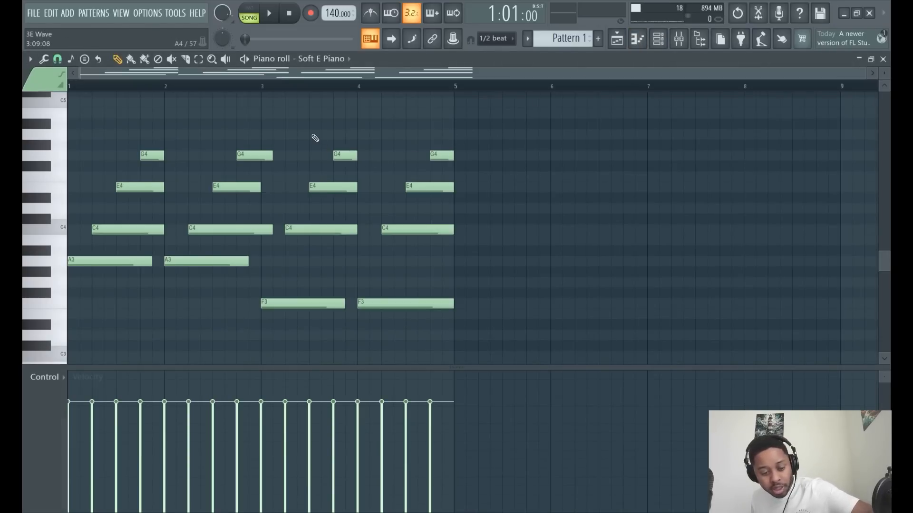
{"action": "key", "text": "ctrl+a"}
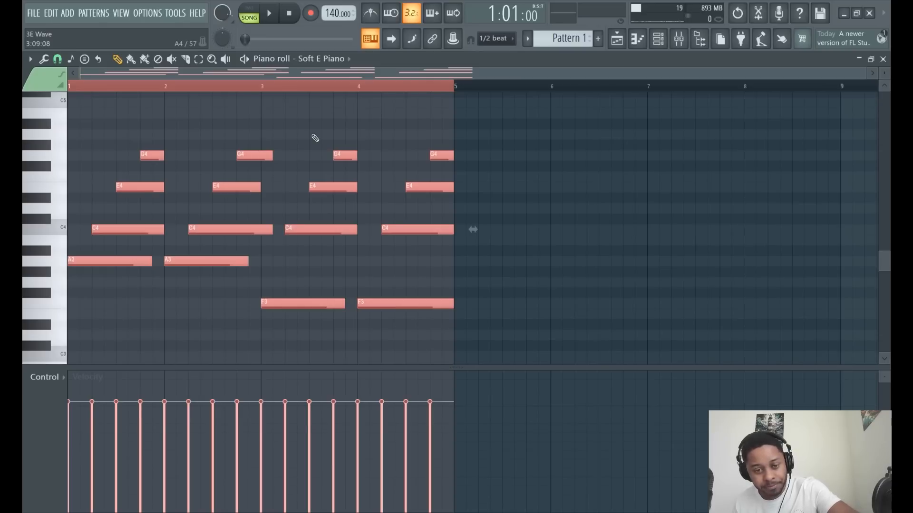
{"action": "key", "text": "alt+r"}
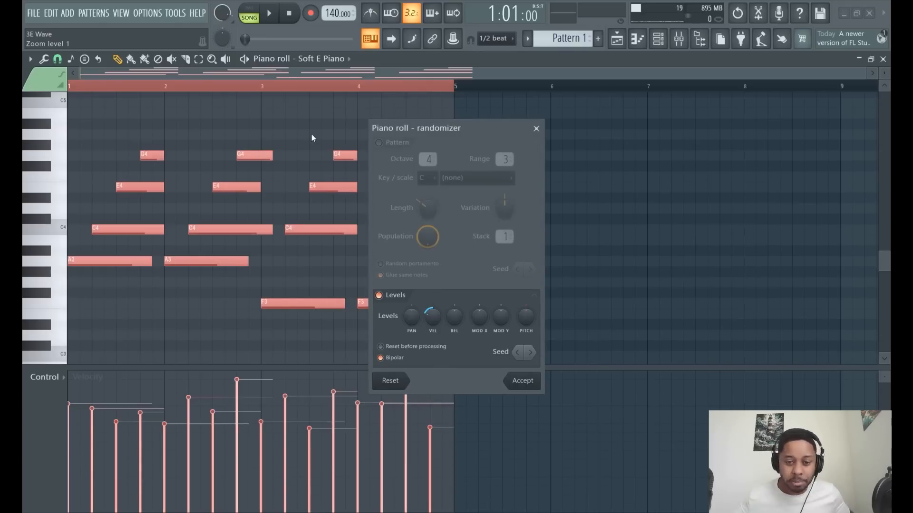
{"action": "left_click_drag", "start_coordinate": [432, 313], "coordinate": [432, 302]}
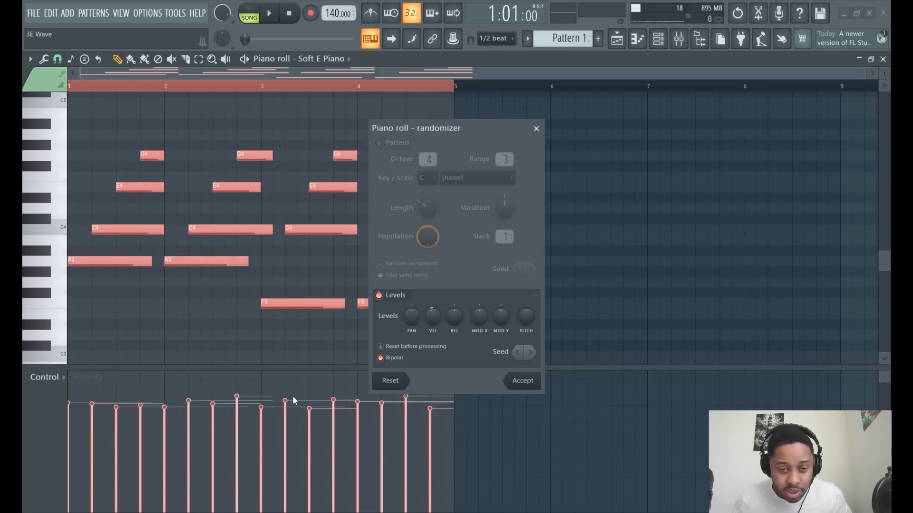
{"action": "mouse_move", "coordinate": [404, 321]}
{"action": "left_mouse_down"}
{"action": "mouse_move", "coordinate": [404, 334]}
{"action": "mouse_move", "coordinate": [404, 326]}
{"action": "left_mouse_up"}
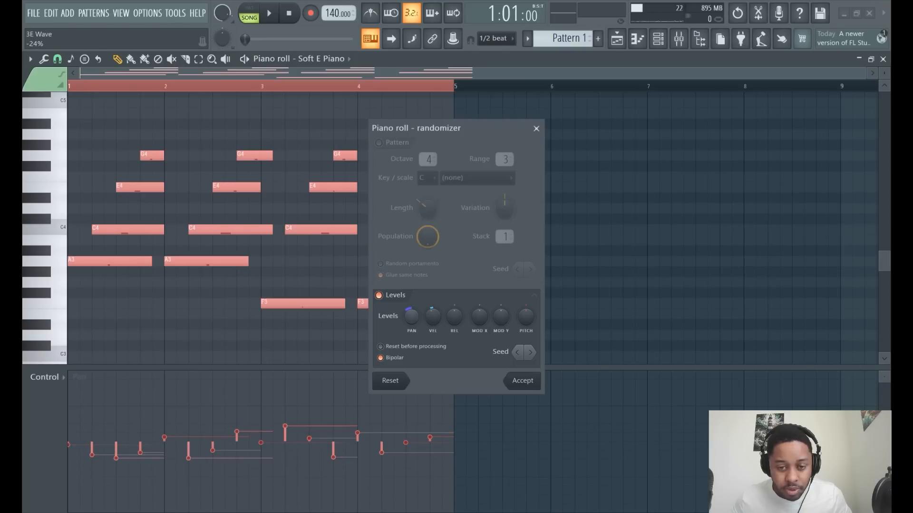
{"action": "left_click", "coordinate": [523, 380]}
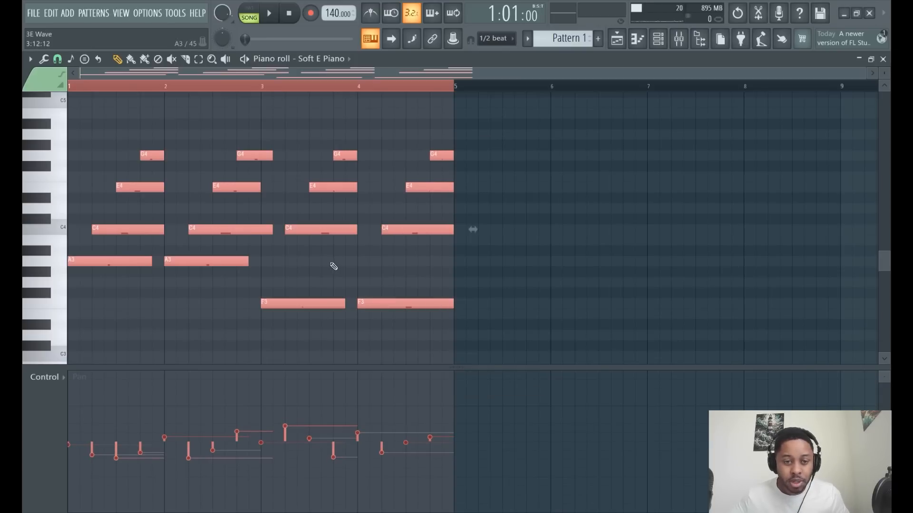
- Shift all the Soft E Piano notes slightly off the grid, so the bar 3 F3 starts at 3:01:01
{"action": "left_click_drag", "start_coordinate": [287, 284], "coordinate": [269, 293]}
{"action": "scroll", "coordinate": [261, 301], "scroll_direction": "up", "scroll_amount": 1}
{"action": "right_click", "coordinate": [275, 294]}
{"action": "scroll", "coordinate": [262, 299], "scroll_direction": "up", "scroll_amount": 1}
{"action": "scroll", "coordinate": [264, 300], "scroll_direction": "up", "scroll_amount": 1}
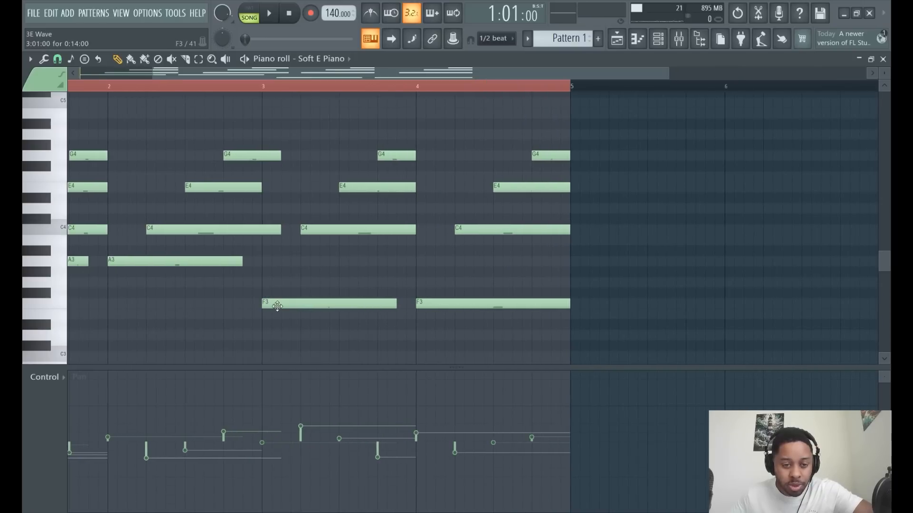
{"action": "key", "text": "ctrl+a"}
{"action": "mouse_move", "coordinate": [277, 305]}
{"action": "left_mouse_down"}
{"action": "mouse_move", "coordinate": [267, 302]}
{"action": "mouse_move", "coordinate": [275, 304]}
{"action": "left_mouse_up"}
{"action": "scroll", "coordinate": [273, 305], "scroll_direction": "up", "scroll_amount": 8}
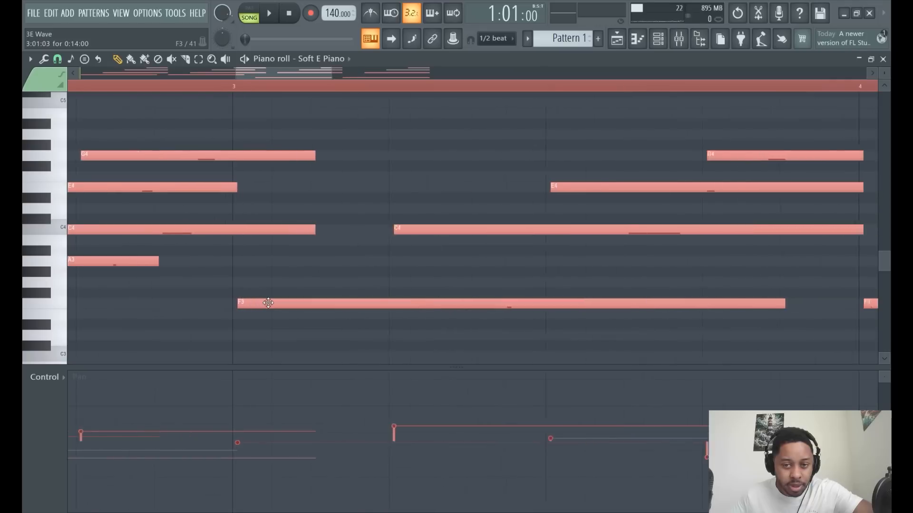
{"action": "left_click_drag", "start_coordinate": [251, 306], "coordinate": [247, 307]}
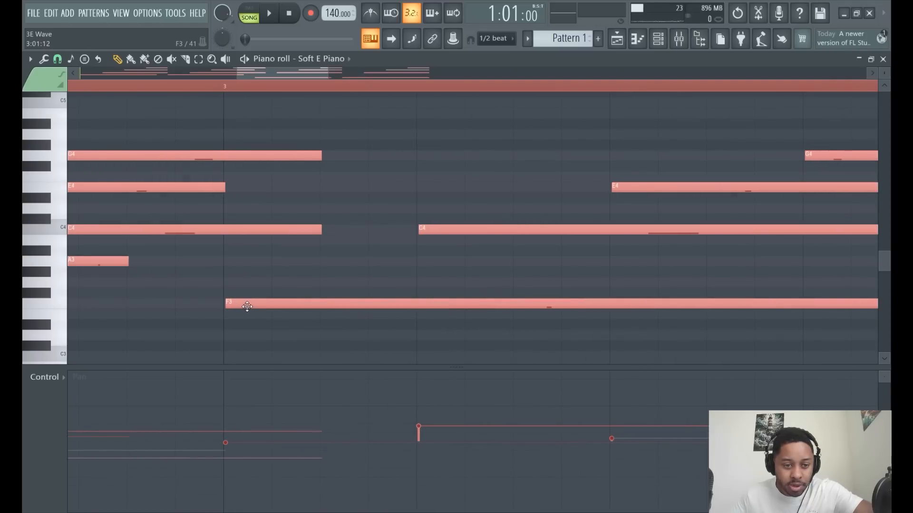
{"action": "scroll", "coordinate": [247, 307], "scroll_direction": "down", "scroll_amount": 6}
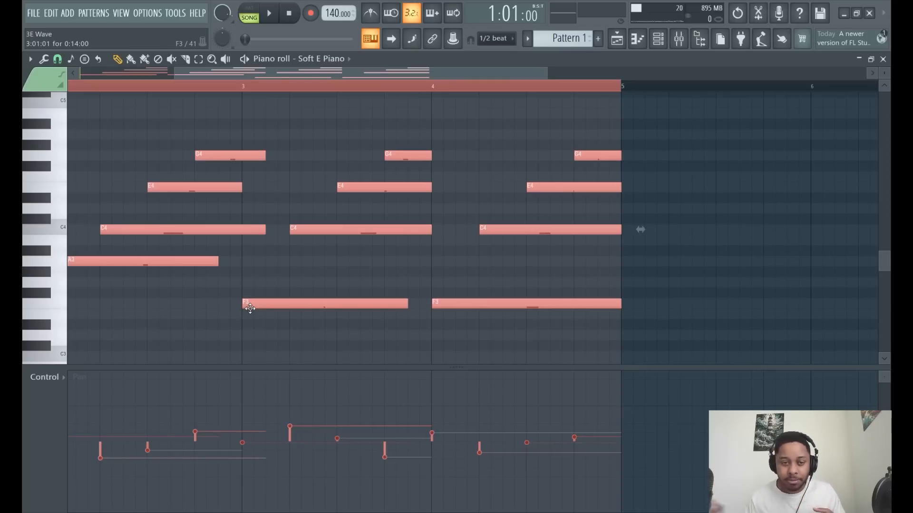
- Deselect the notes and play the four-bar melody from the start to hear the humanized timing and levels
{"action": "left_click_drag", "start_coordinate": [173, 77], "coordinate": [79, 77]}
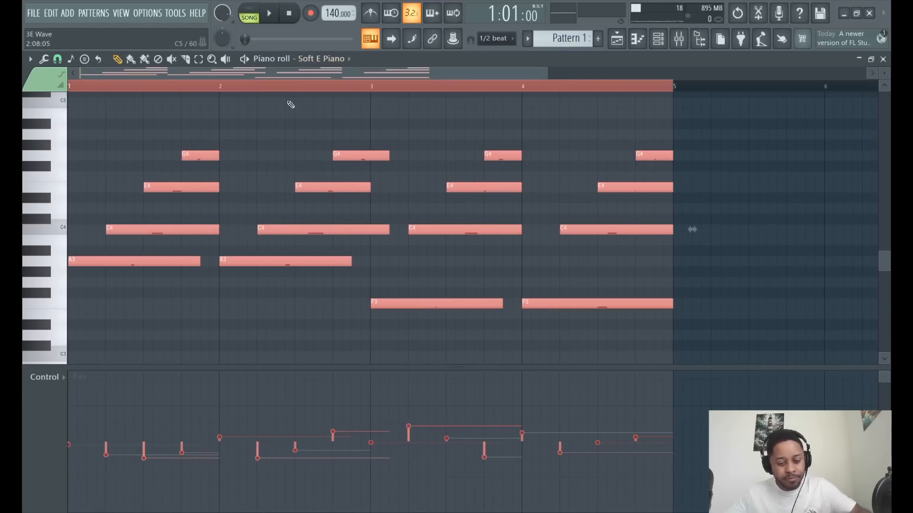
{"action": "key", "text": "ctrl+d"}
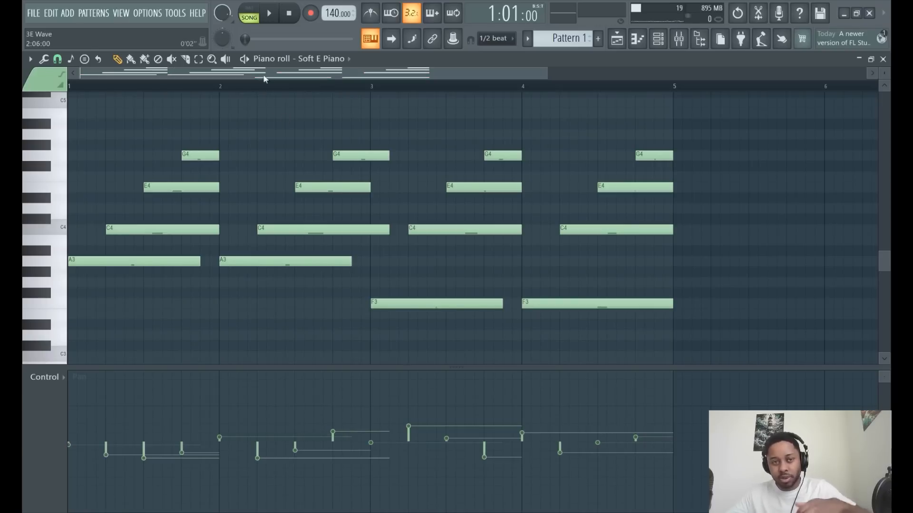
{"action": "left_click", "coordinate": [271, 14]}
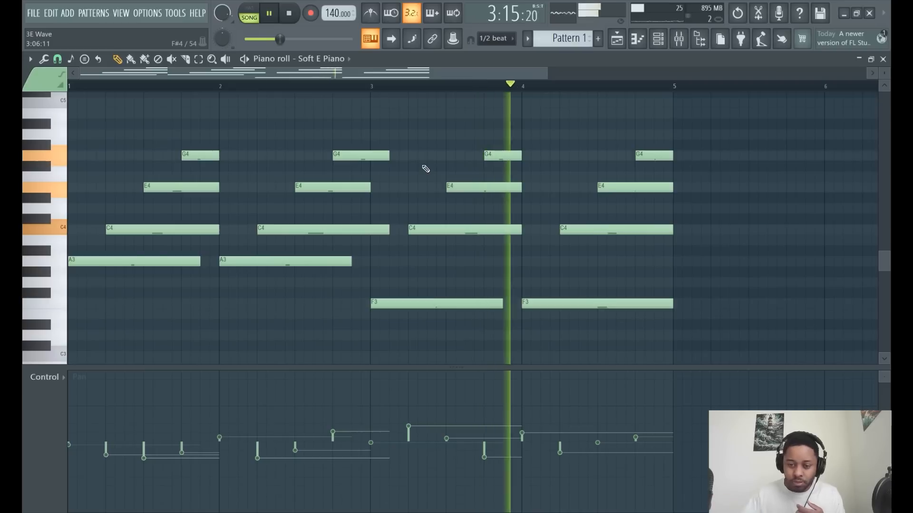
{"action": "left_click", "coordinate": [276, 15]}
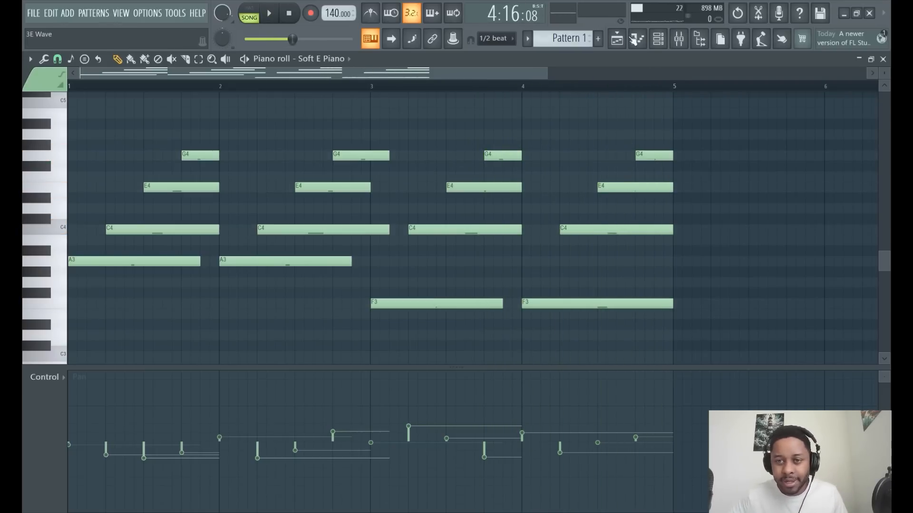
- Trim the second Pattern 1 clip to end at bar 9 and return the playhead to the song's start
{"action": "left_click", "coordinate": [617, 39]}
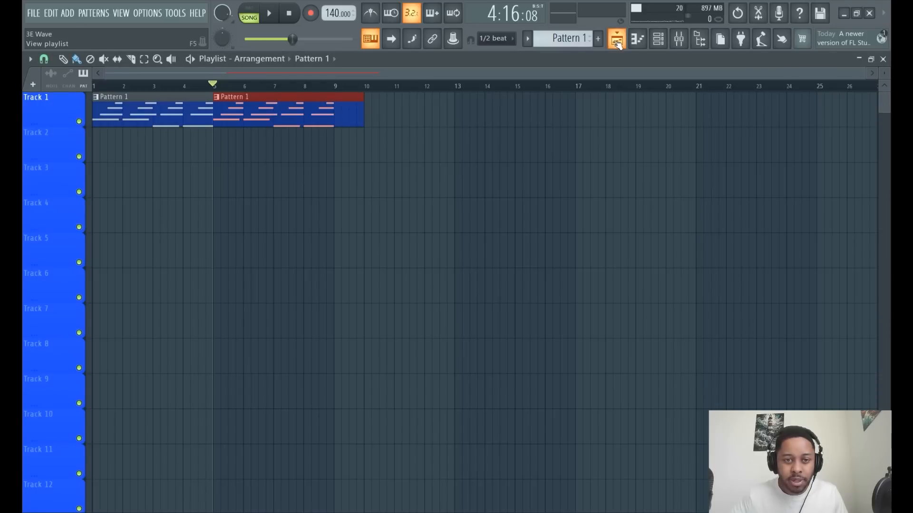
{"action": "left_click_drag", "start_coordinate": [364, 111], "coordinate": [334, 111]}
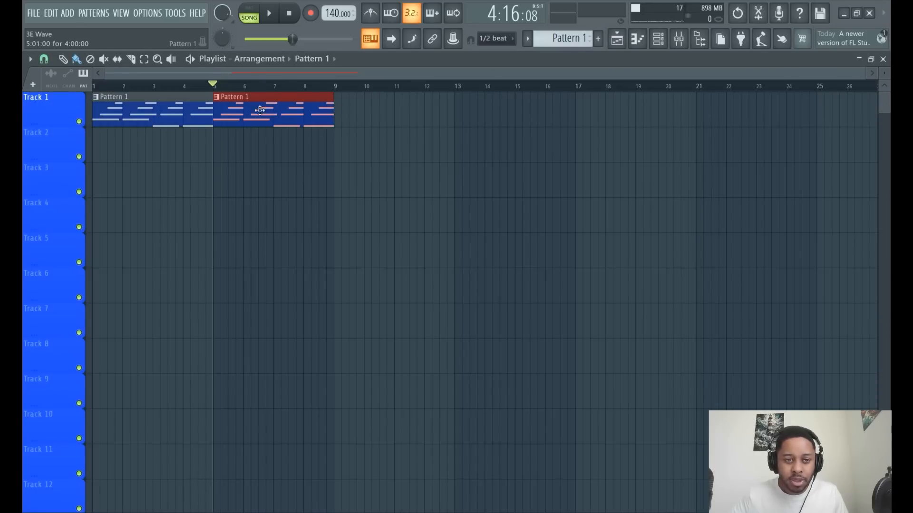
{"action": "double_click", "coordinate": [200, 86]}
{"action": "left_click_drag", "start_coordinate": [203, 85], "coordinate": [68, 88]}
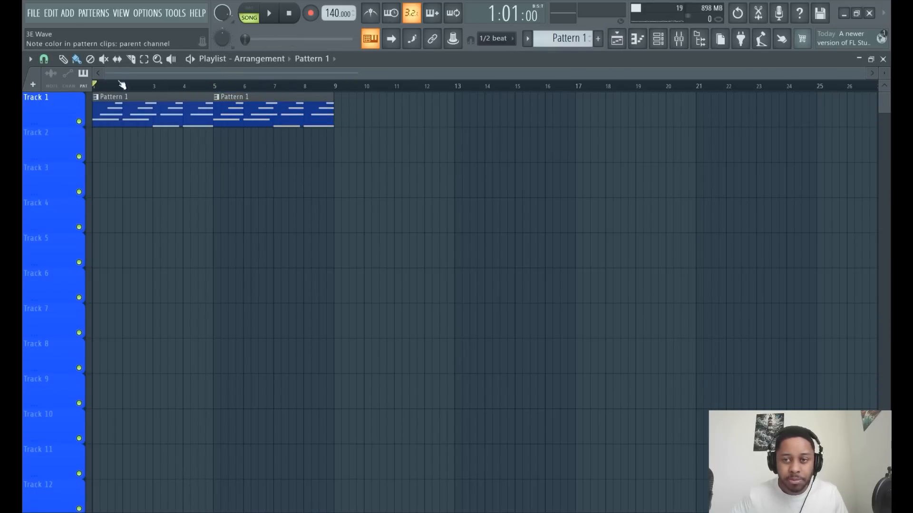
- Clone the Soft E Piano channel in the channel rack
{"action": "left_click", "coordinate": [658, 39]}
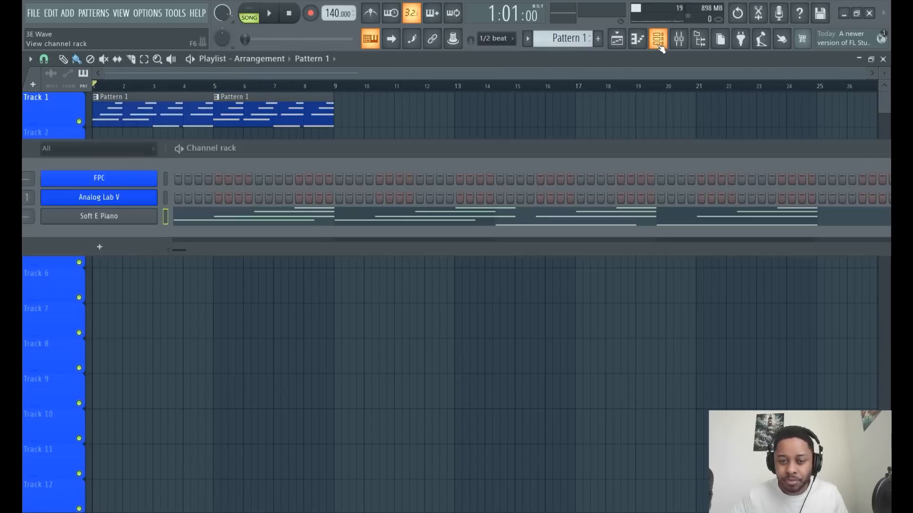
{"action": "right_click", "coordinate": [129, 224]}
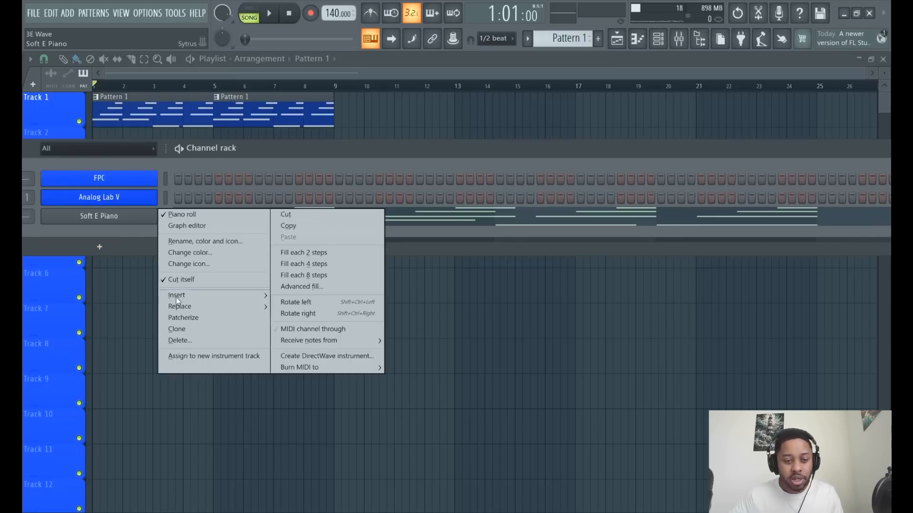
{"action": "left_click", "coordinate": [177, 322]}
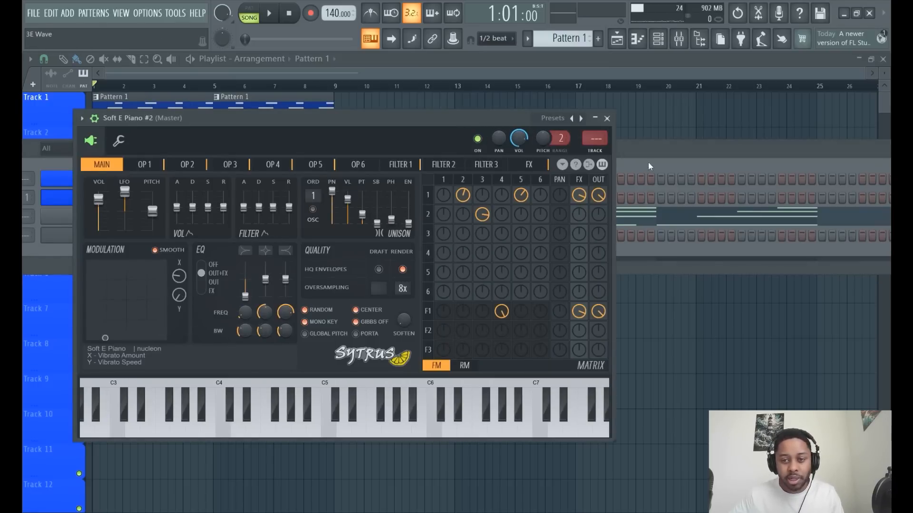
- Copy the notes of the Soft E Piano channel and paste them into the Soft E Piano #2 channel
{"action": "left_click", "coordinate": [612, 155]}
{"action": "left_click_drag", "start_coordinate": [642, 161], "coordinate": [720, 149]}
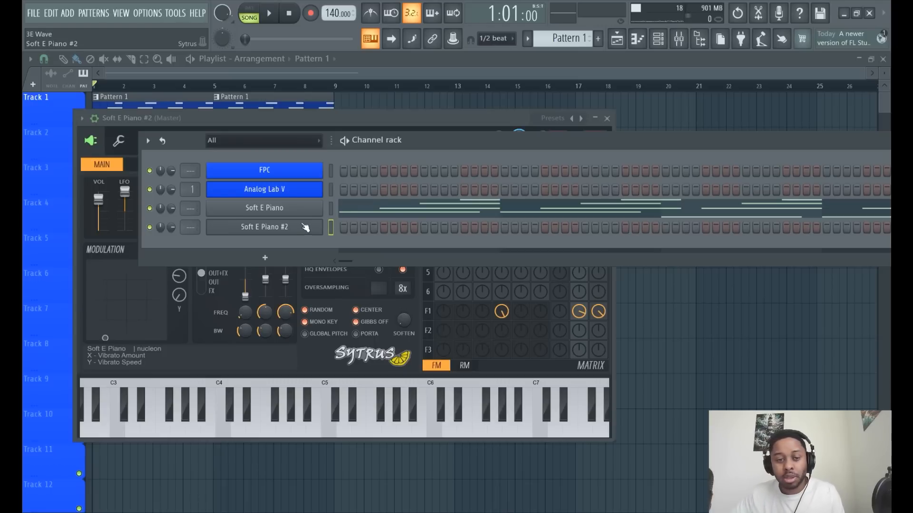
{"action": "right_click", "coordinate": [292, 227]}
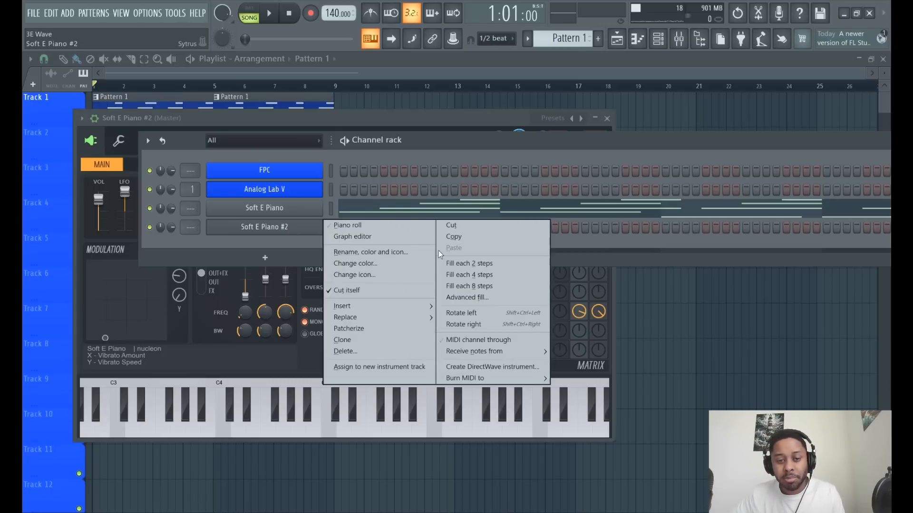
{"action": "right_click", "coordinate": [282, 210]}
{"action": "left_click", "coordinate": [452, 218]}
{"action": "right_click", "coordinate": [285, 227]}
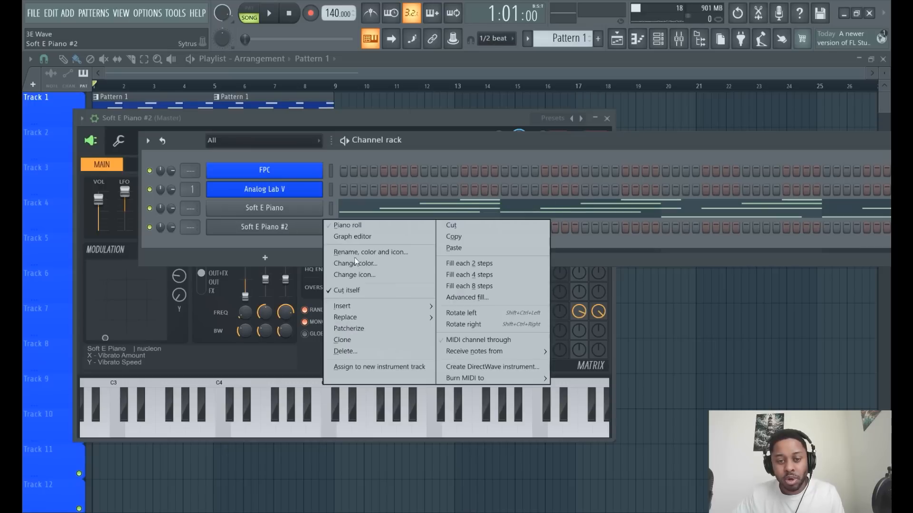
{"action": "left_click", "coordinate": [448, 252]}
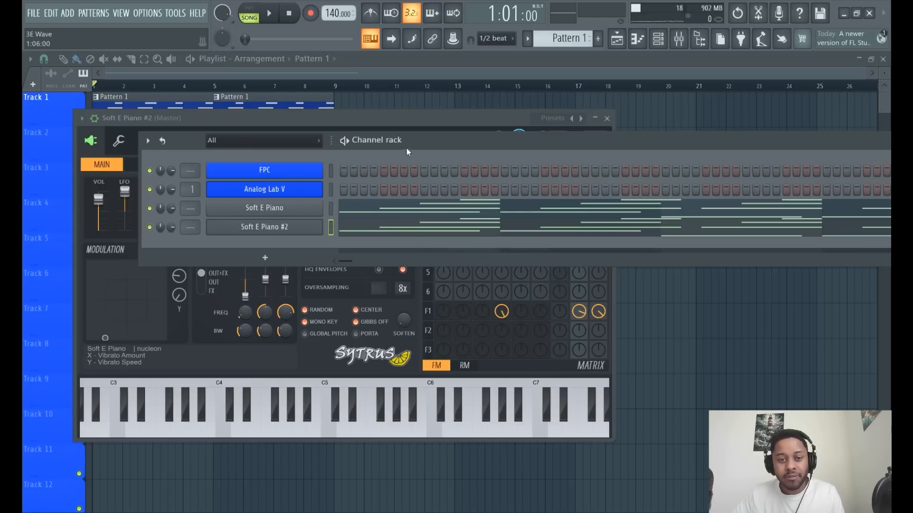
- Load the Above clouds pad preset in the cloned Sytrus during playback, audition it, and stop at the song's start
{"action": "left_click_drag", "start_coordinate": [407, 148], "coordinate": [415, 250]}
{"action": "left_click", "coordinate": [435, 119]}
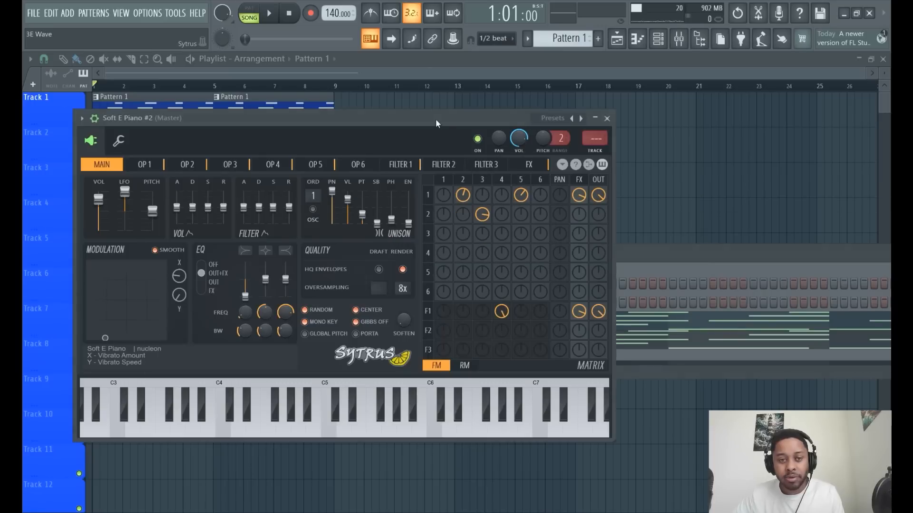
{"action": "left_click", "coordinate": [269, 15]}
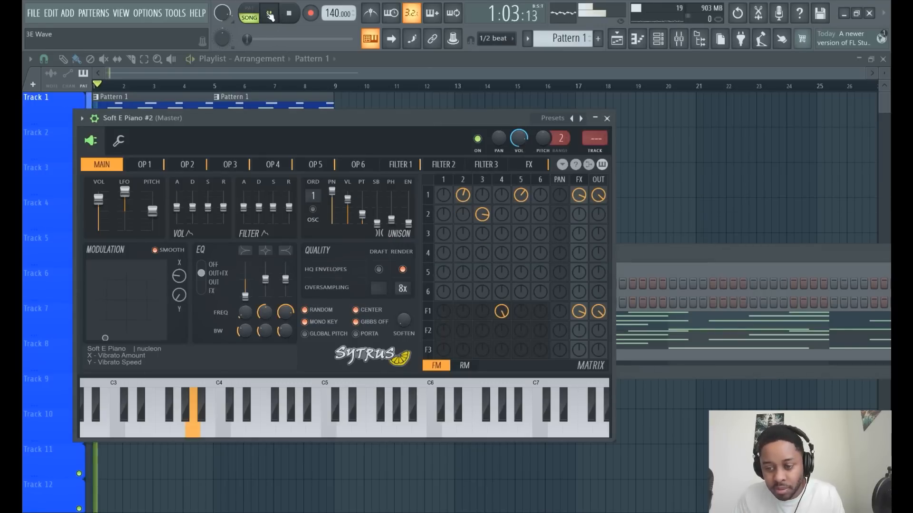
{"action": "left_click", "coordinate": [551, 119]}
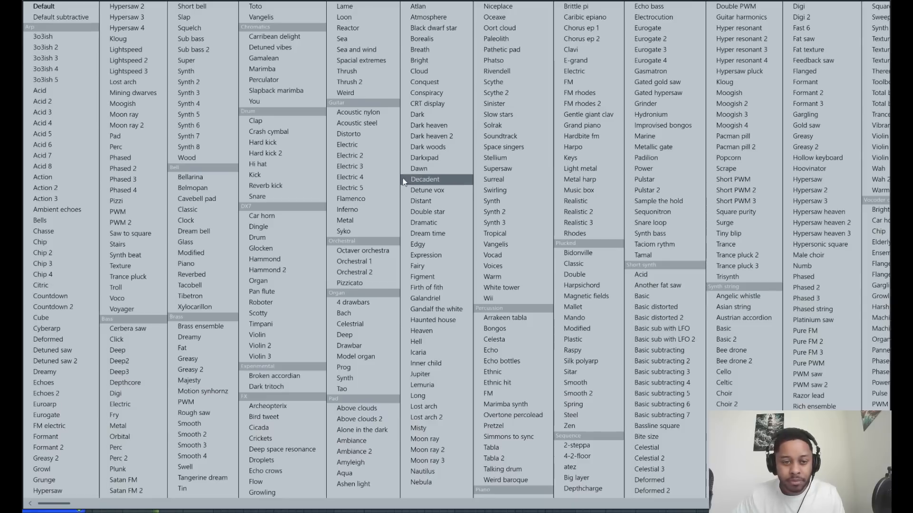
{"action": "left_click", "coordinate": [376, 404]}
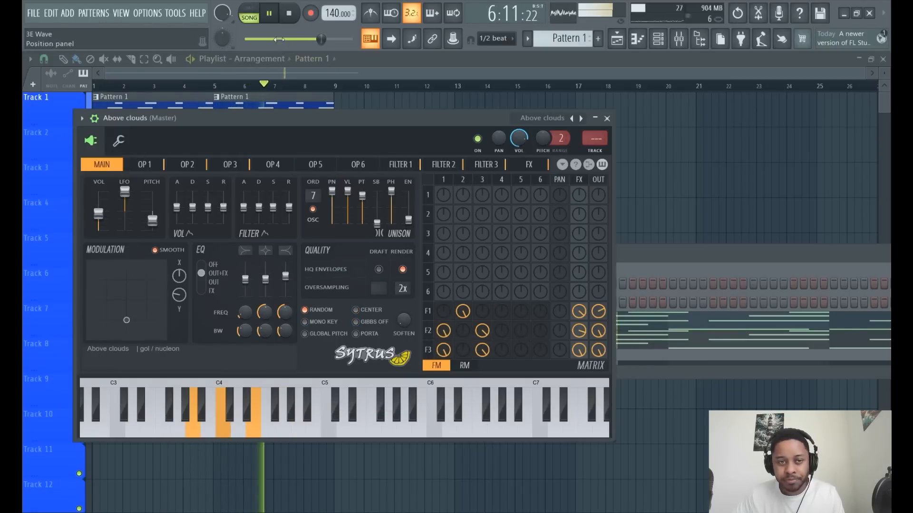
{"action": "left_click", "coordinate": [270, 14]}
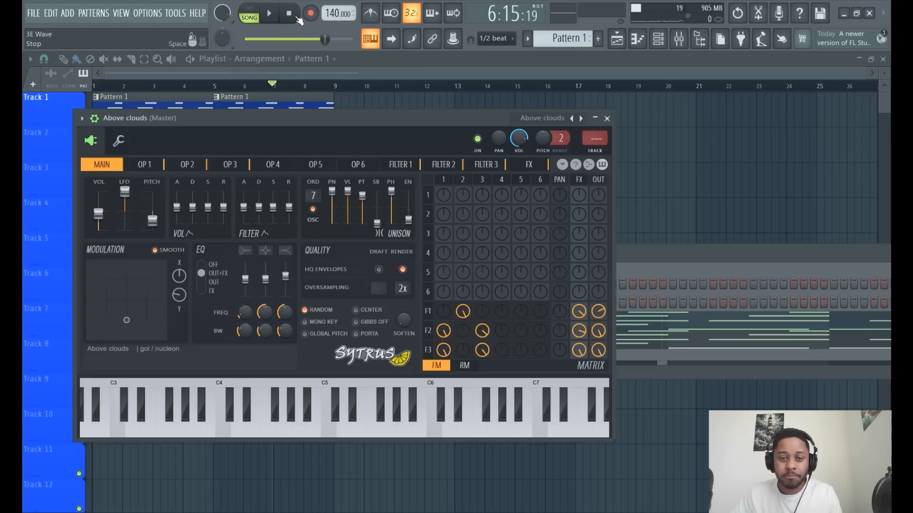
{"action": "left_click", "coordinate": [296, 16]}
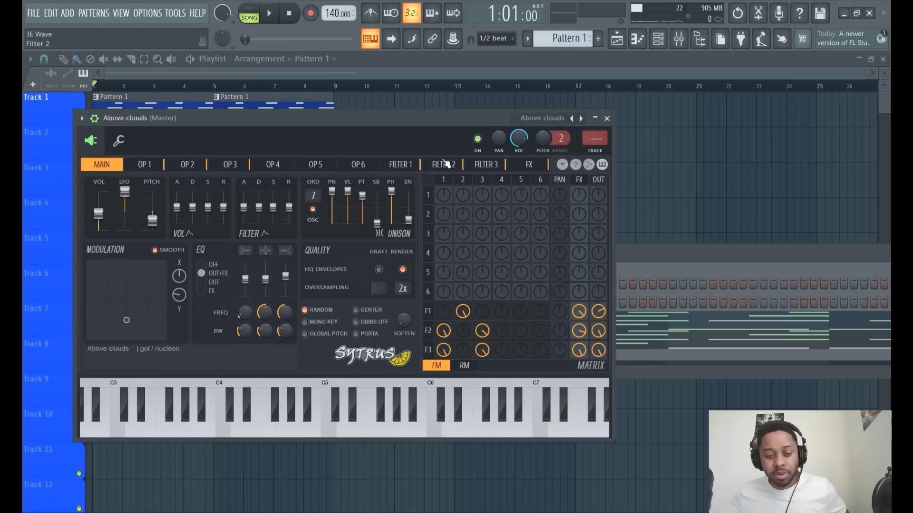
- Play the song and audition the Sytrus presets following Above clouds one by one, up to Aqua
{"action": "key", "text": "space"}
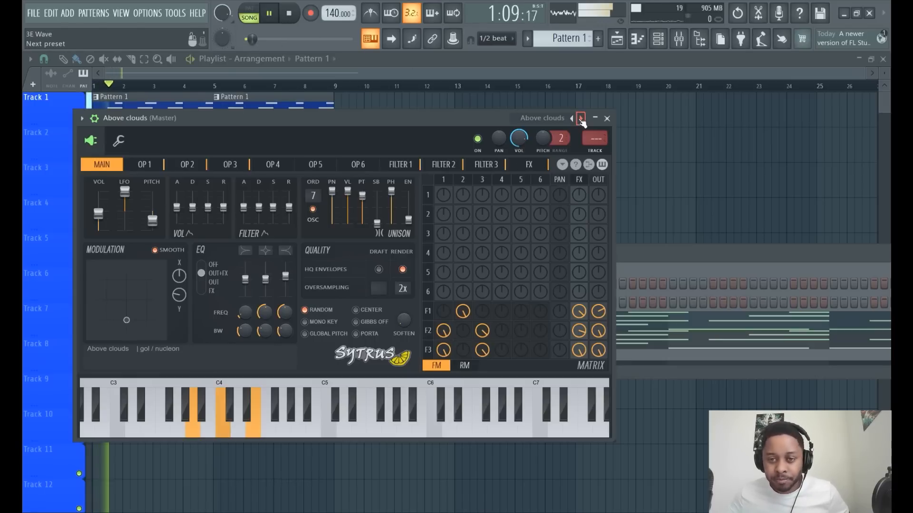
{"action": "left_click", "coordinate": [580, 120]}
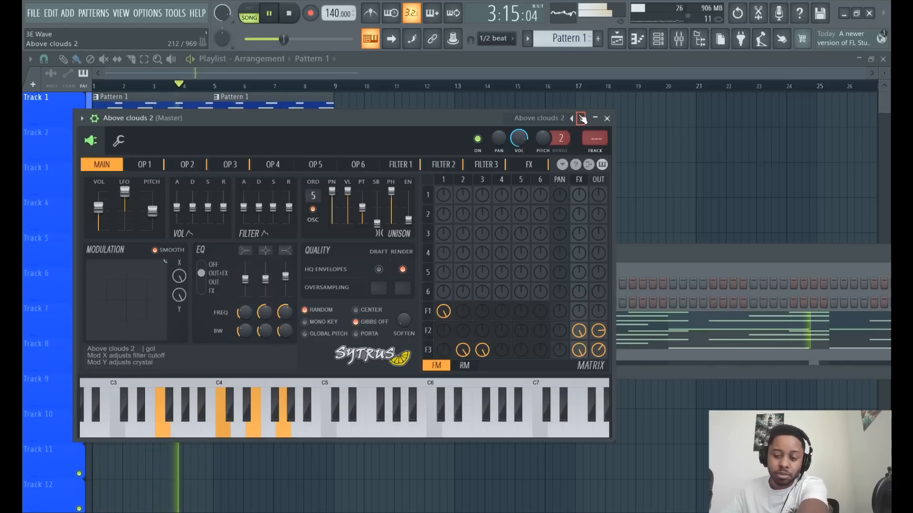
{"action": "left_click", "coordinate": [581, 119]}
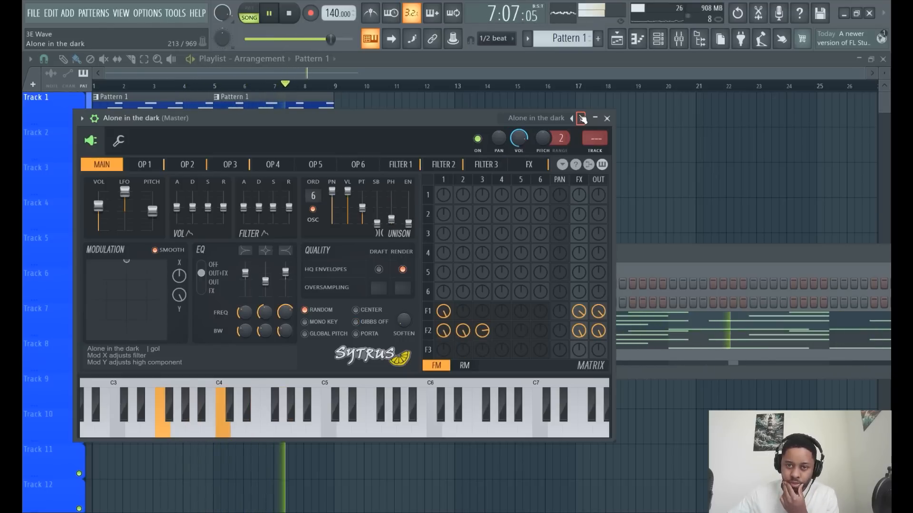
{"action": "left_click", "coordinate": [581, 119]}
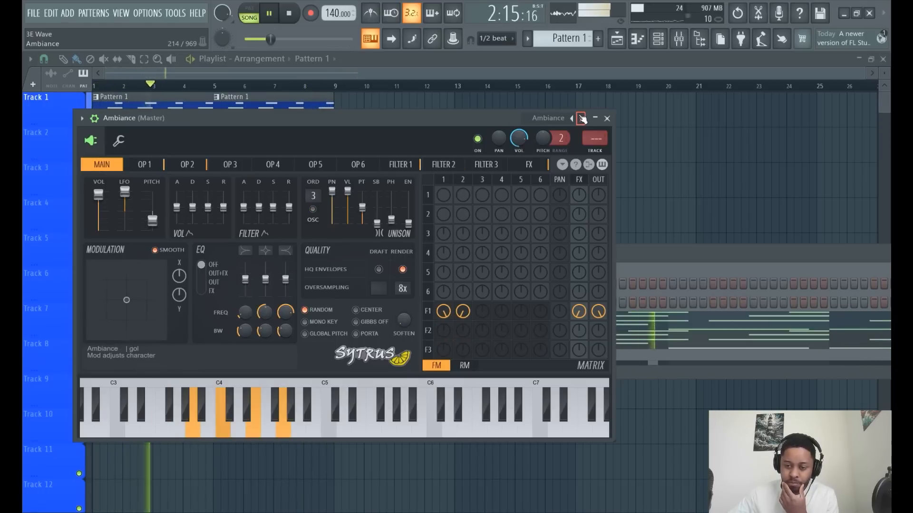
{"action": "left_click", "coordinate": [581, 119]}
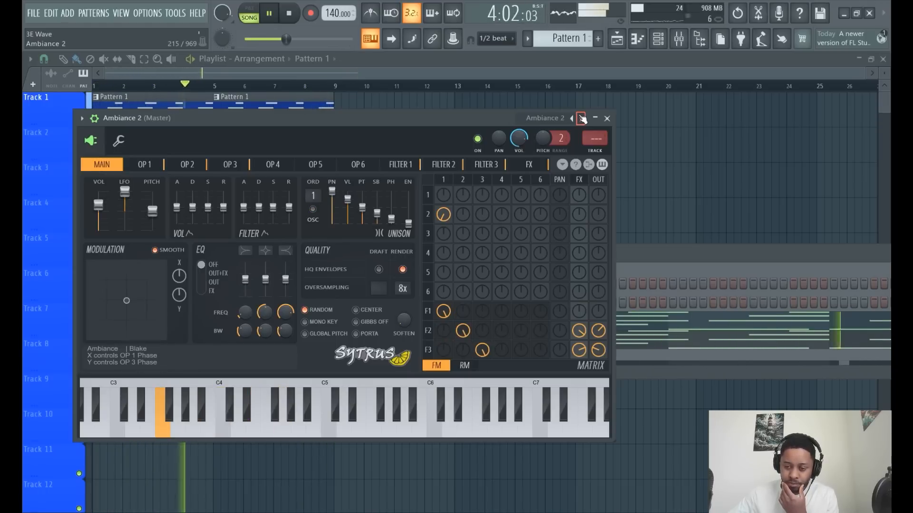
{"action": "left_click", "coordinate": [580, 119]}
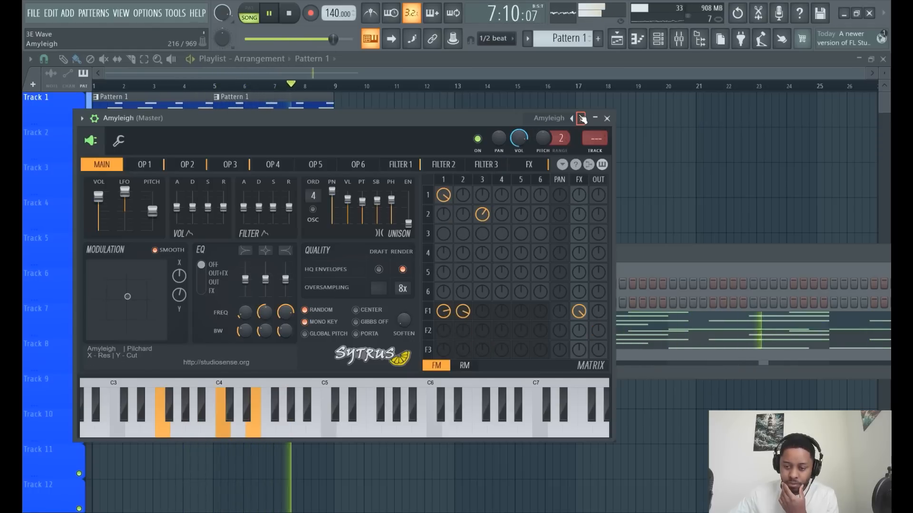
{"action": "left_click", "coordinate": [581, 119]}
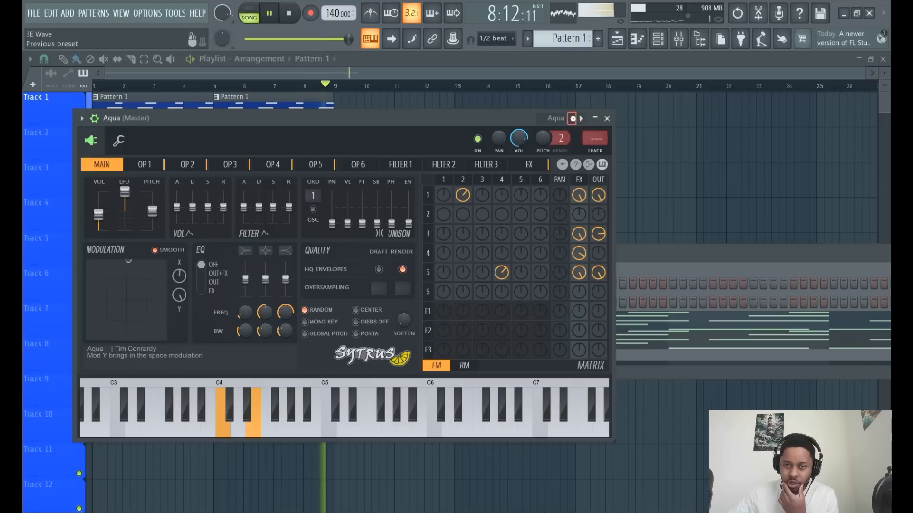
- Return the cloned Sytrus to the Alone in the dark preset and pause playback
{"action": "left_click", "coordinate": [573, 118]}
{"action": "left_click", "coordinate": [573, 119]}
{"action": "left_click", "coordinate": [572, 119]}
{"action": "left_click", "coordinate": [572, 119]}
{"action": "left_click", "coordinate": [580, 121]}
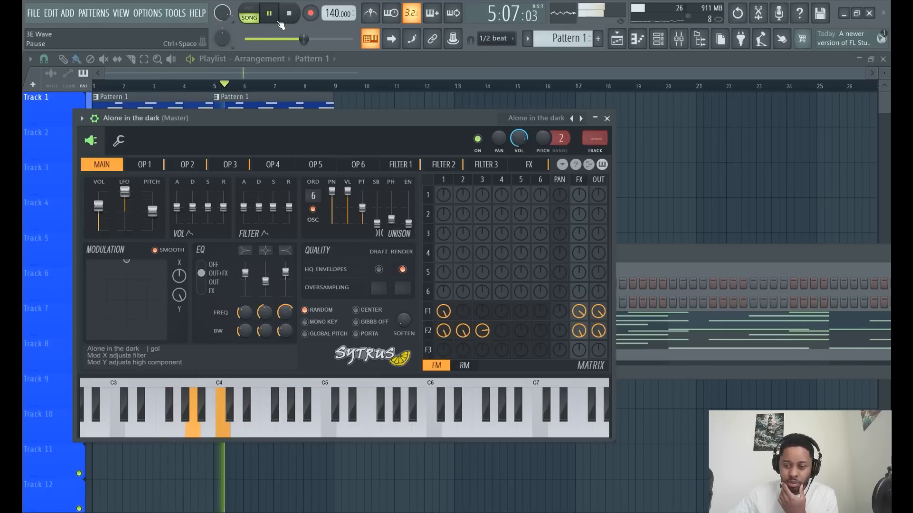
{"action": "left_click", "coordinate": [279, 23]}
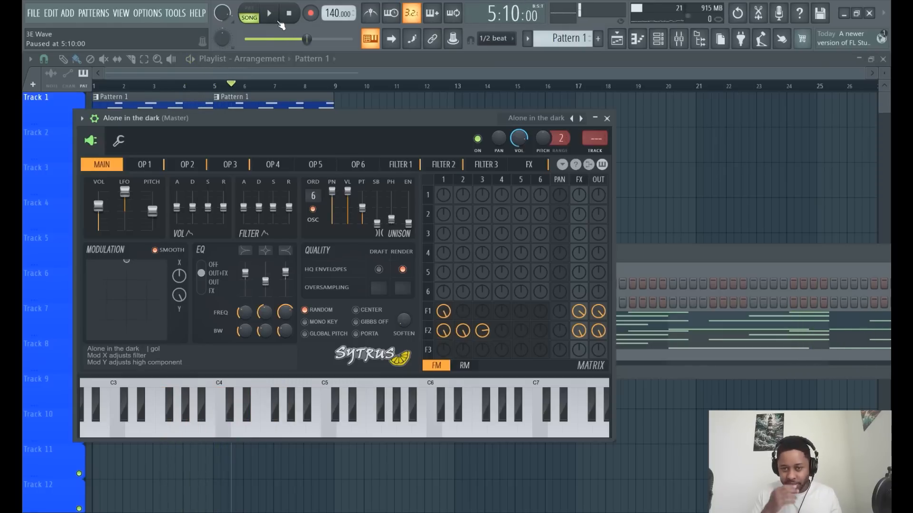
- Play the song from the start and route the Soft E Piano and Alone in the dark channels to mixer track 1
{"action": "left_click", "coordinate": [389, 70]}
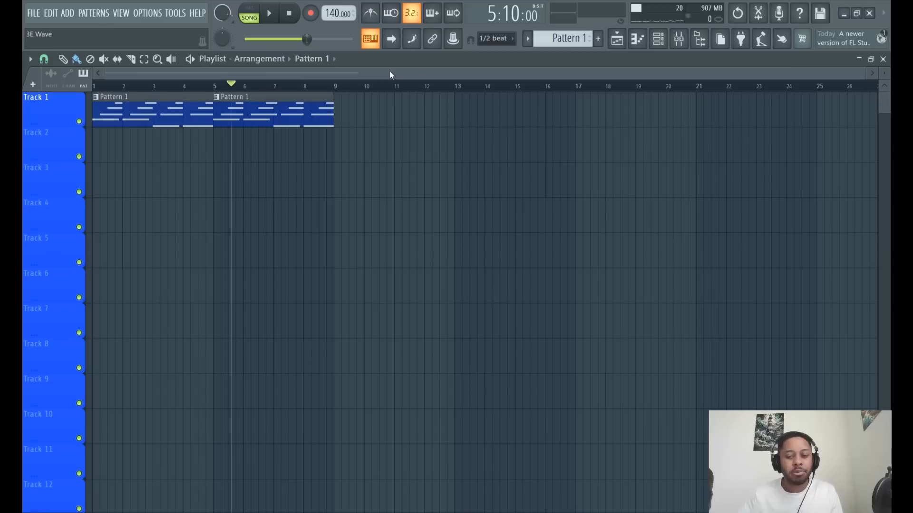
{"action": "left_click", "coordinate": [288, 21]}
{"action": "key", "text": "space"}
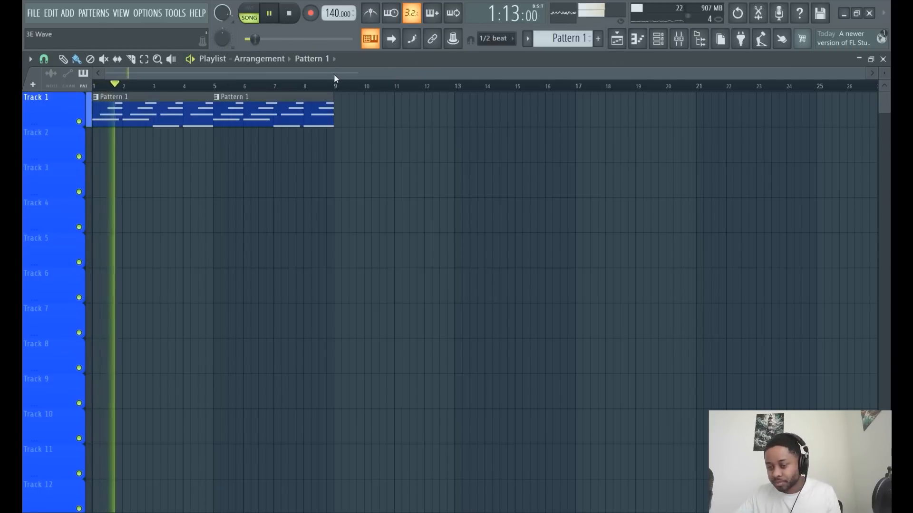
{"action": "left_click", "coordinate": [678, 43]}
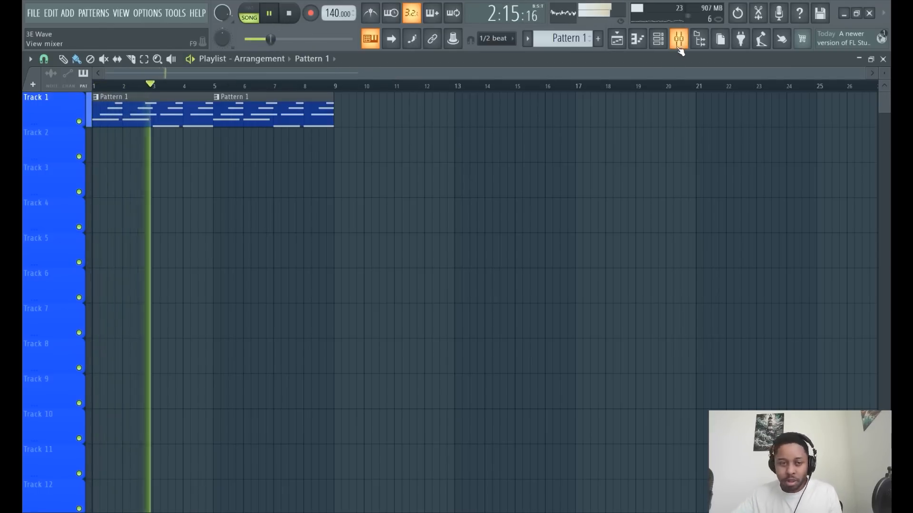
{"action": "left_click", "coordinate": [679, 39]}
{"action": "left_click", "coordinate": [658, 39]}
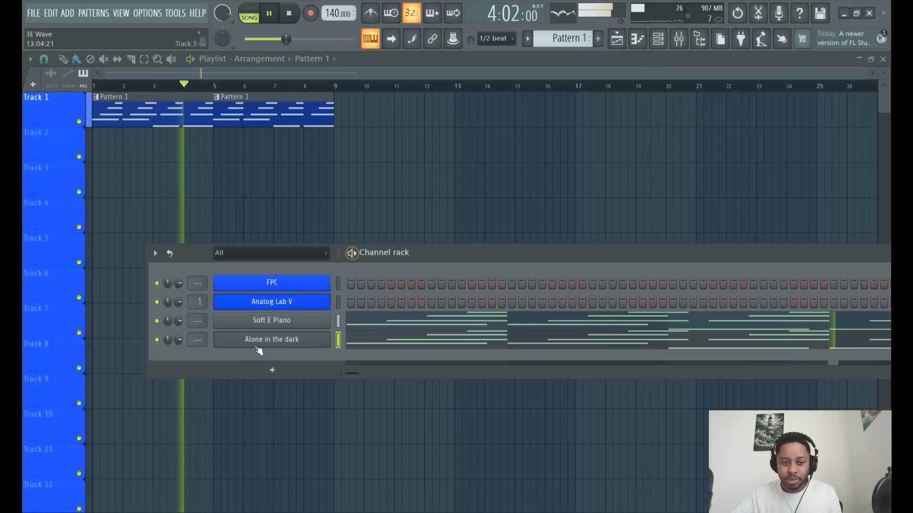
{"action": "scroll", "coordinate": [198, 324], "scroll_direction": "up", "scroll_amount": 1}
{"action": "scroll", "coordinate": [200, 339], "scroll_direction": "up", "scroll_amount": 2}
{"action": "left_click", "coordinate": [658, 39]}
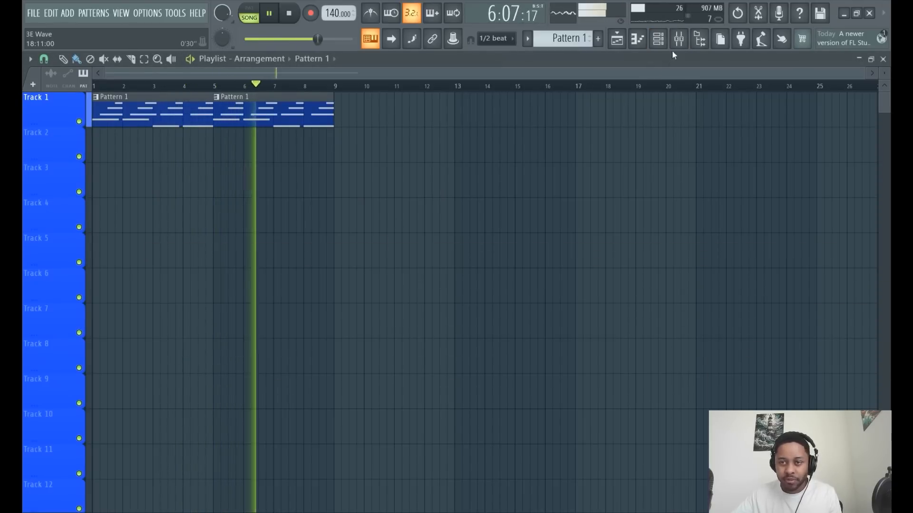
- Enable the Fruity Convolver effect on mixer Insert 1, open its editor, and pause the song
{"action": "left_click", "coordinate": [678, 39]}
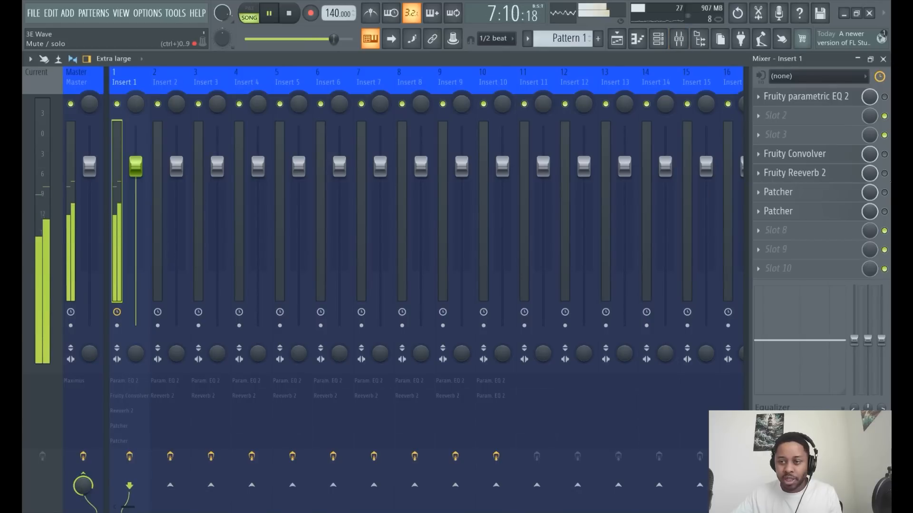
{"action": "left_click", "coordinate": [884, 154]}
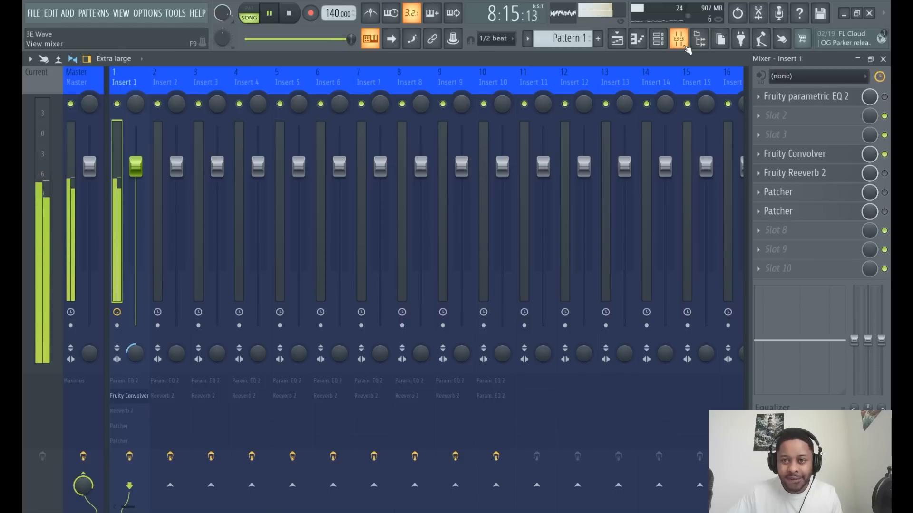
{"action": "left_click", "coordinate": [796, 135]}
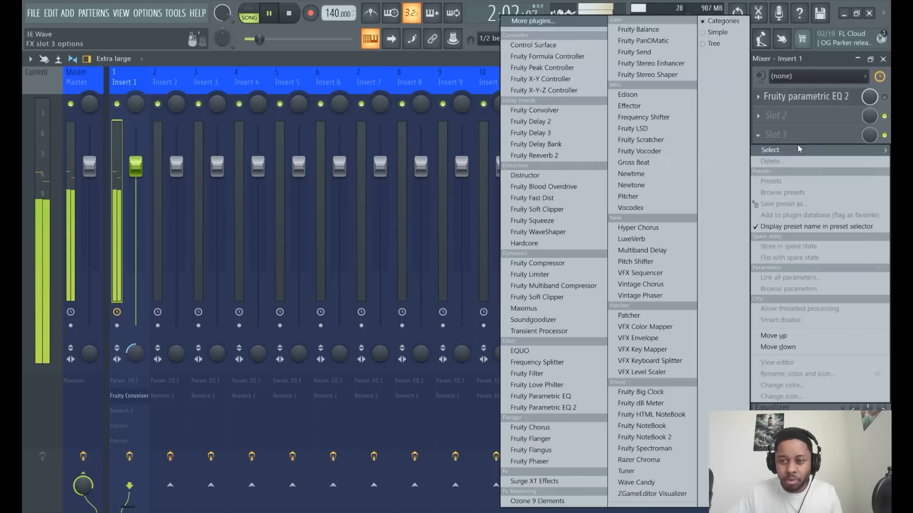
{"action": "left_click", "coordinate": [808, 60]}
{"action": "left_click", "coordinate": [801, 160]}
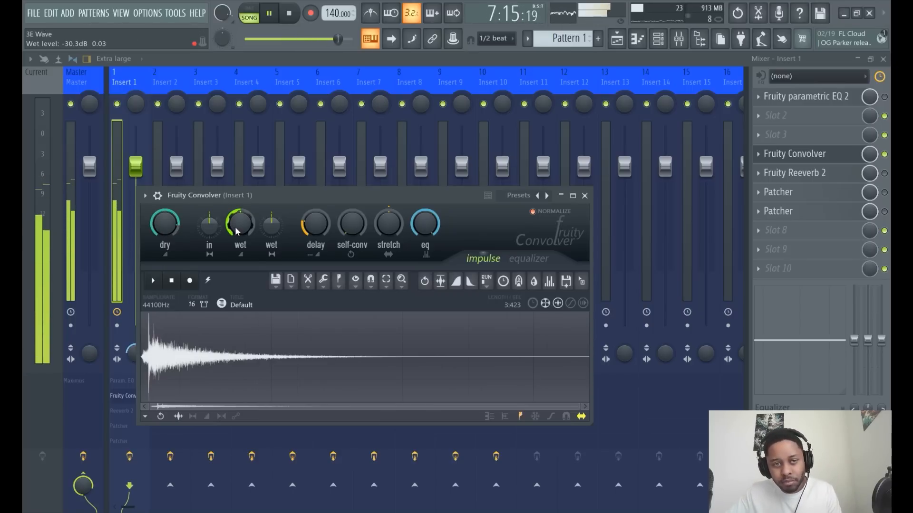
{"action": "left_click", "coordinate": [271, 20]}
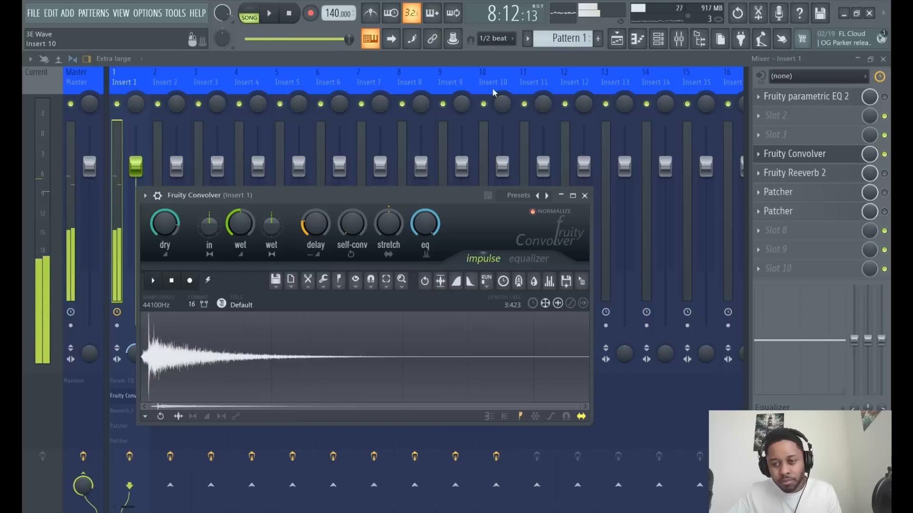
- Copy the Alone in the dark channel's 50% volume value and paste it onto the Soft E Piano channel's volume
{"action": "left_click", "coordinate": [659, 41]}
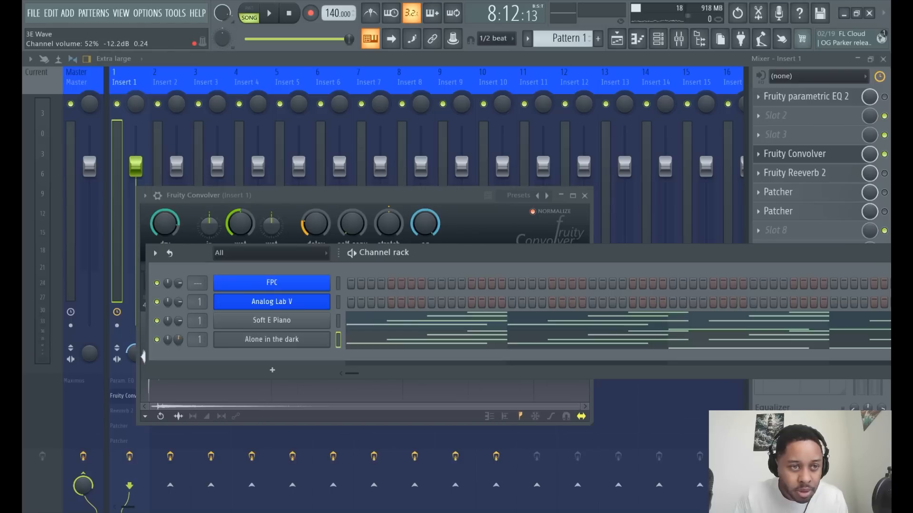
{"action": "right_click", "coordinate": [180, 339]}
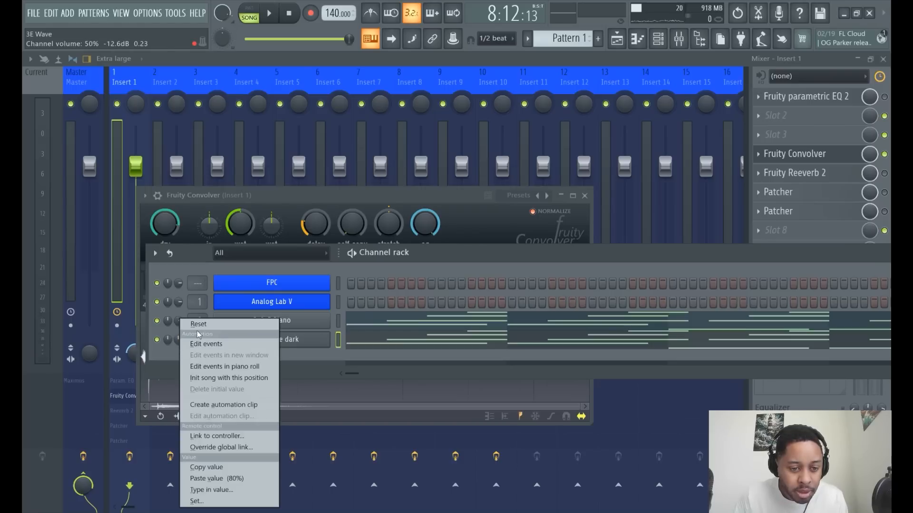
{"action": "left_click", "coordinate": [205, 467]}
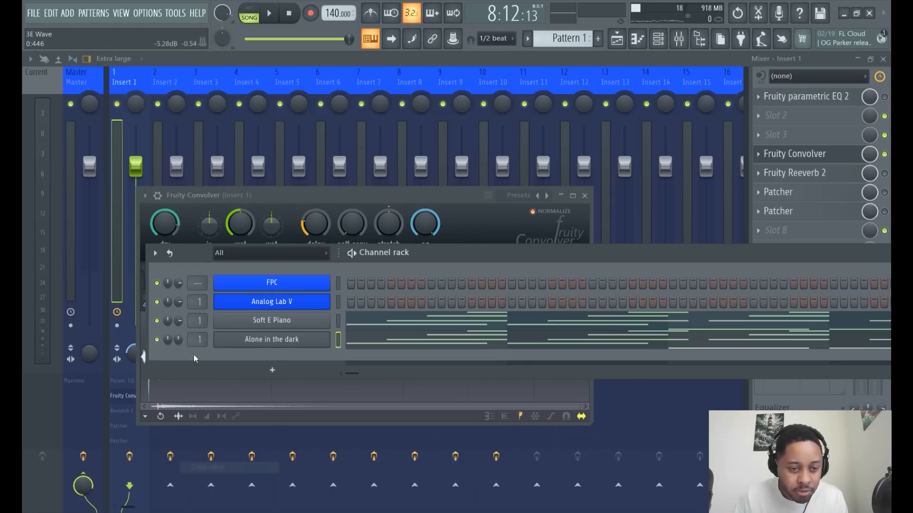
{"action": "right_click", "coordinate": [180, 322]}
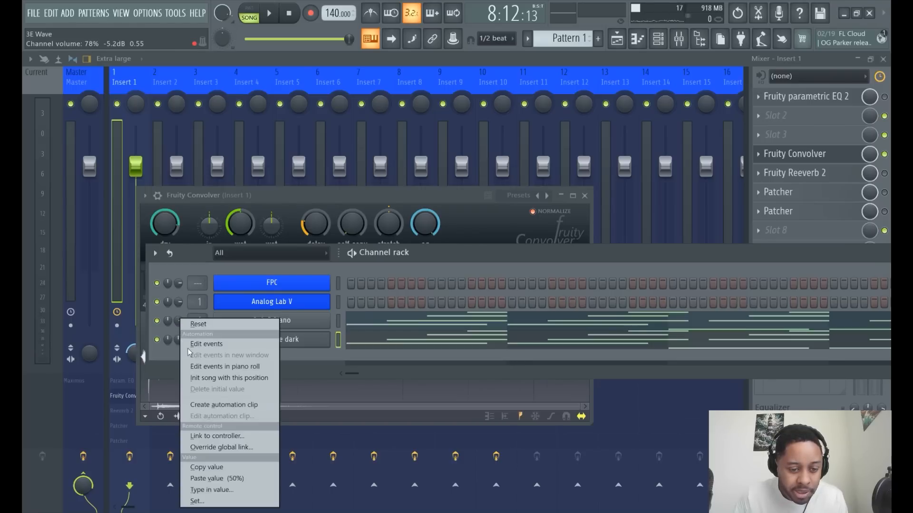
{"action": "left_click", "coordinate": [206, 475]}
- Play the song to check the balance of the two layered channels, close the open windows, and pause with the channel rack shown
{"action": "key", "text": "space"}
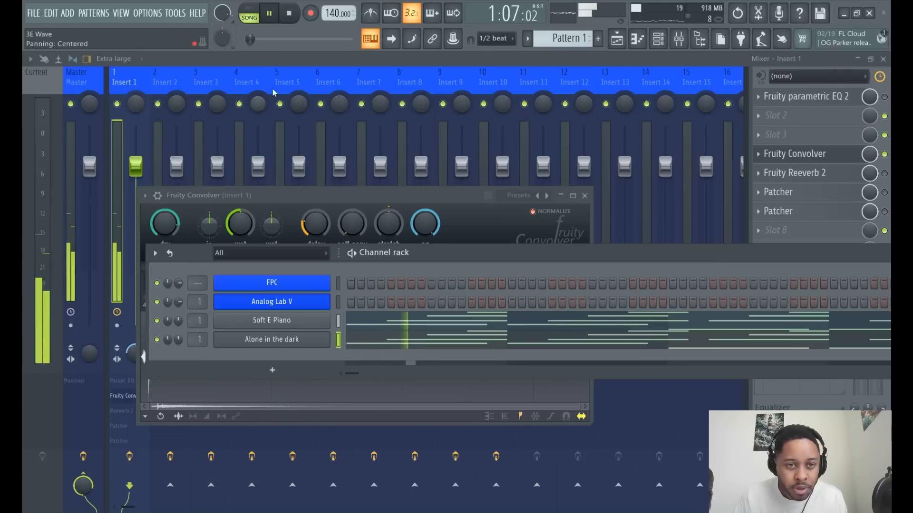
{"action": "key", "text": "F12"}
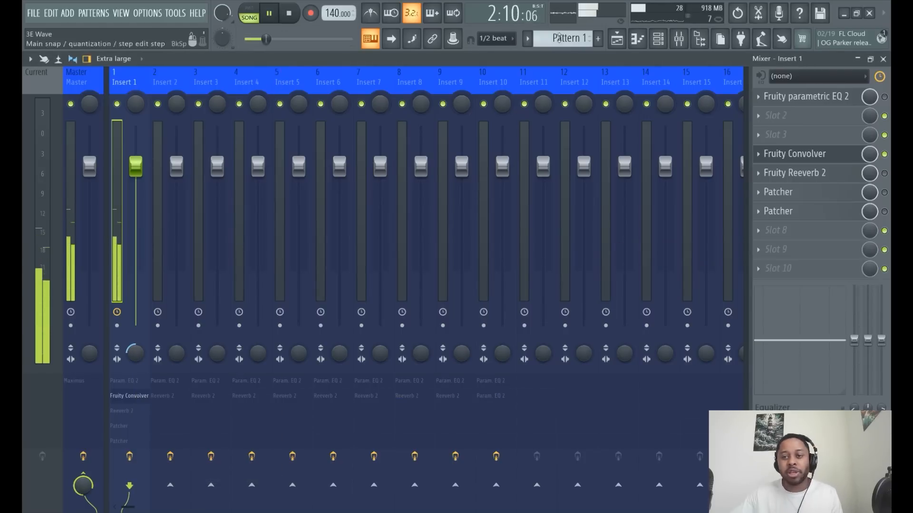
{"action": "left_click", "coordinate": [658, 39]}
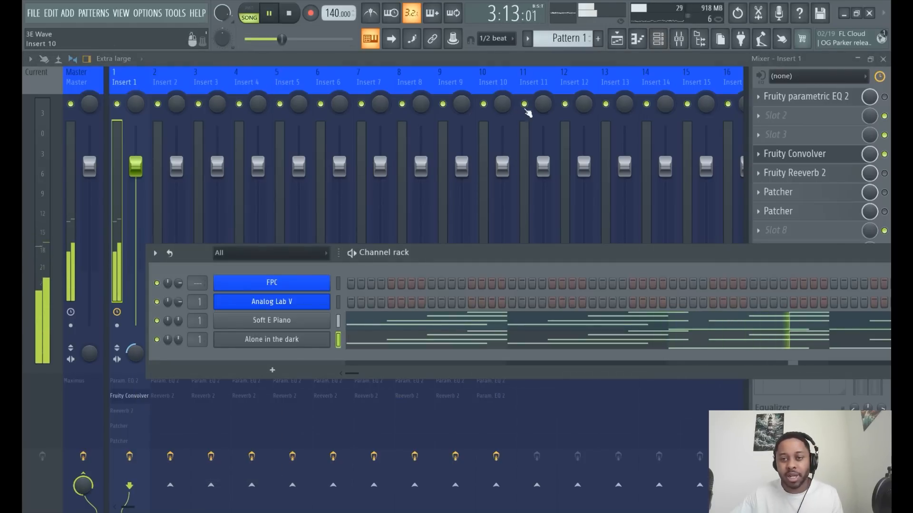
{"action": "left_click", "coordinate": [269, 14]}
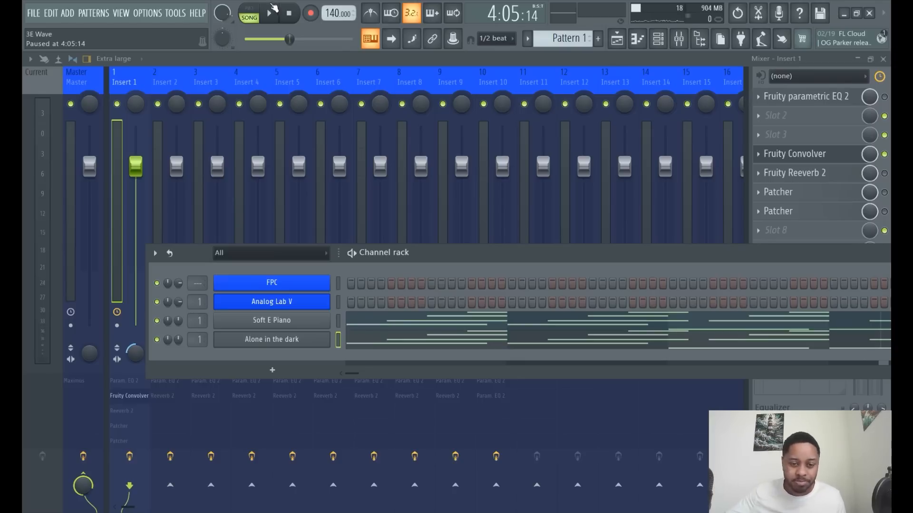
- Clone the Soft E Piano channel, switch to the empty Pattern 2, and bring the channel rack back into view
{"action": "right_click", "coordinate": [267, 323]}
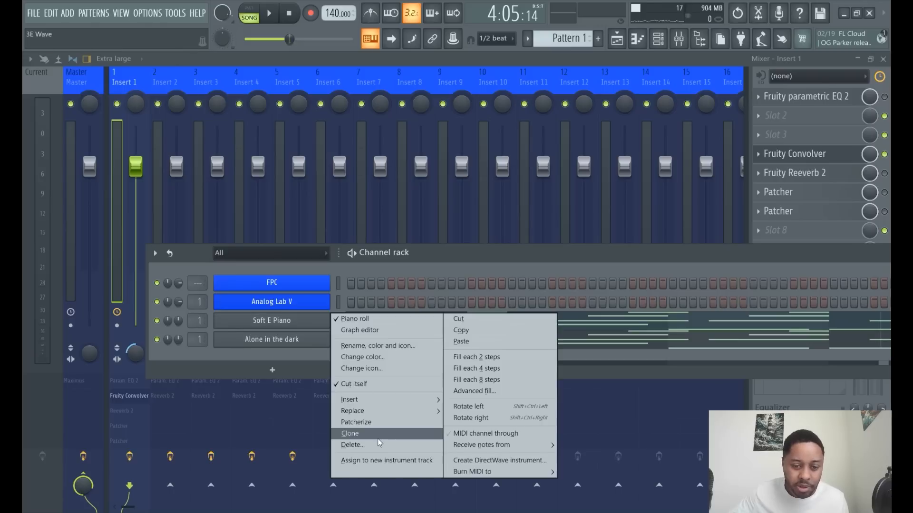
{"action": "left_click", "coordinate": [378, 433]}
{"action": "scroll", "coordinate": [555, 37], "scroll_direction": "down", "scroll_amount": 1}
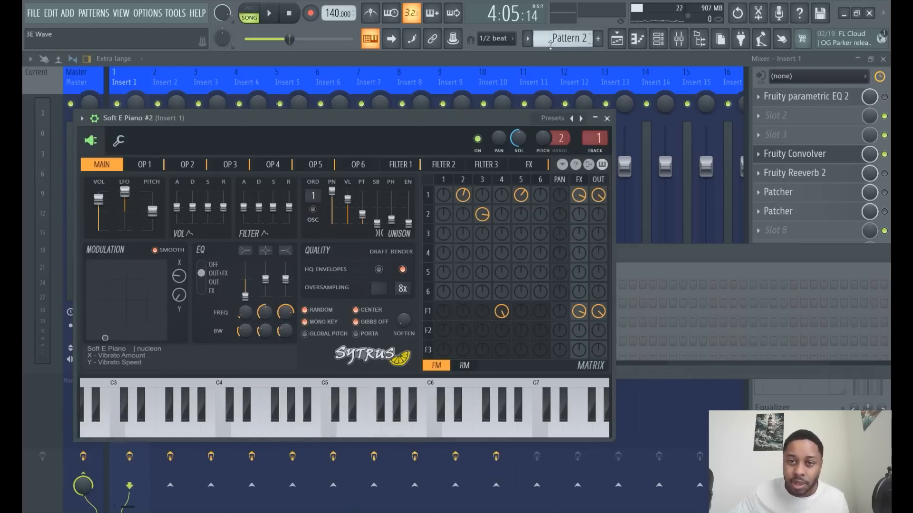
{"action": "left_click", "coordinate": [515, 64]}
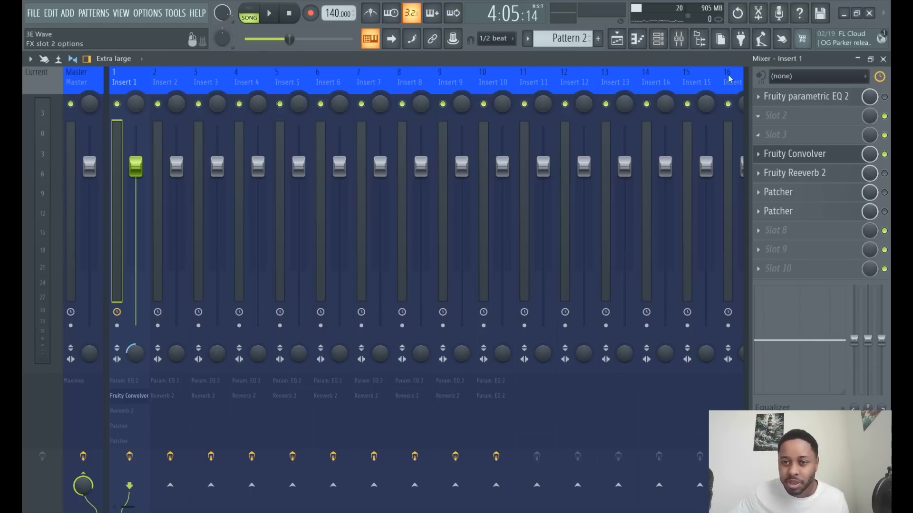
{"action": "left_click", "coordinate": [658, 39]}
{"action": "scroll", "coordinate": [328, 343], "scroll_direction": "down", "scroll_amount": 1}
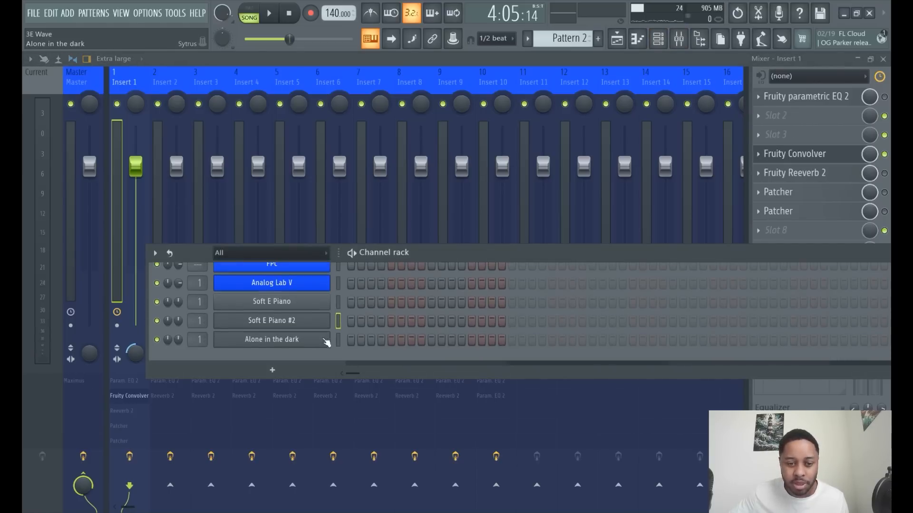
- Place a Pattern 2 clip on Track 2 spanning bars 1 to 9, and open the piano roll of Soft E Piano #2
{"action": "left_click", "coordinate": [616, 39]}
{"action": "left_click_drag", "start_coordinate": [119, 151], "coordinate": [269, 158]}
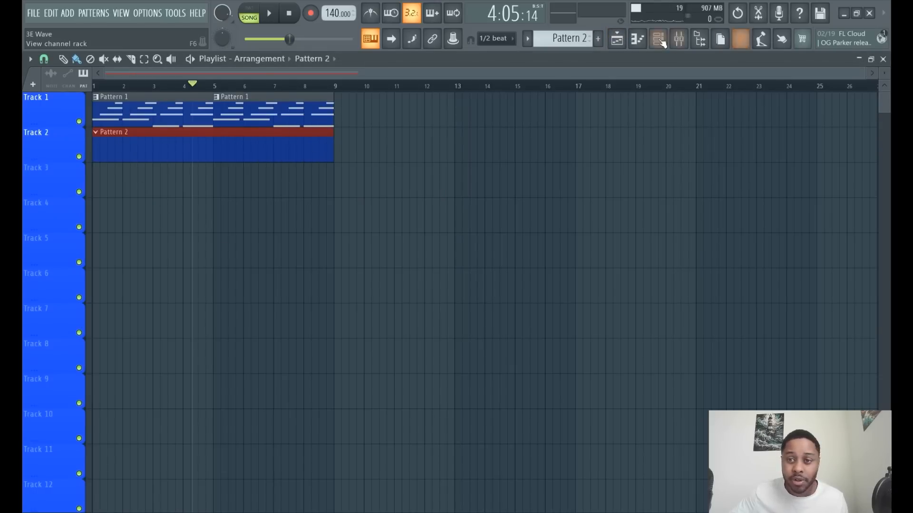
{"action": "left_click", "coordinate": [637, 39]}
{"action": "left_click", "coordinate": [658, 39]}
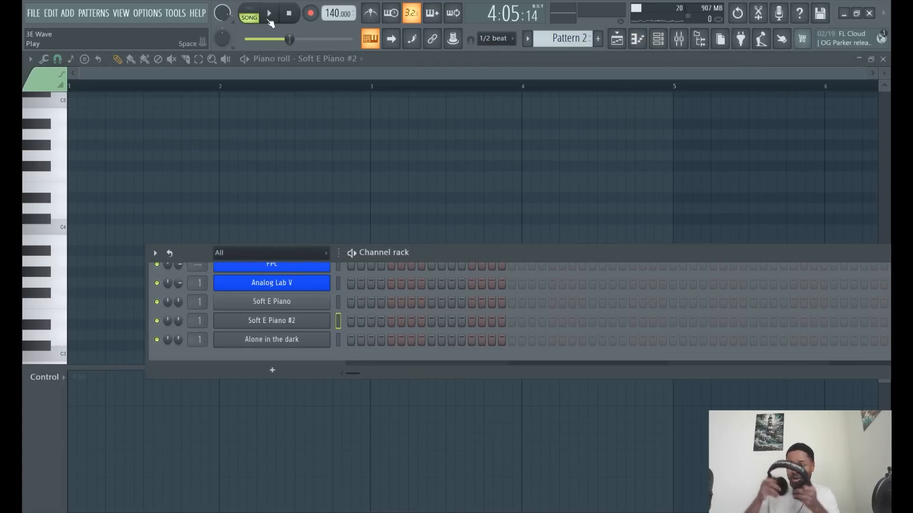
- Record a melody with Soft E Piano #2 into Pattern 2 over the playing song, listen back, and pause playback
{"action": "left_click", "coordinate": [269, 17]}
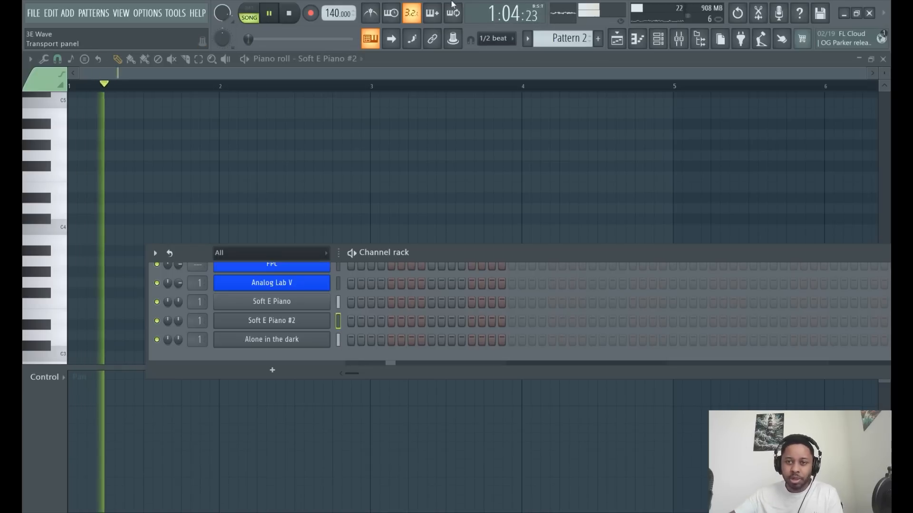
{"action": "left_click", "coordinate": [637, 39]}
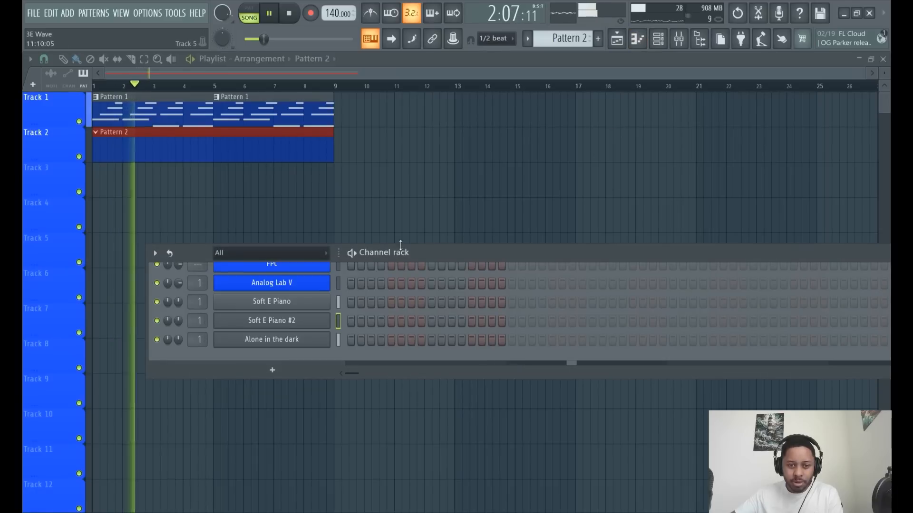
{"action": "left_click", "coordinate": [272, 321]}
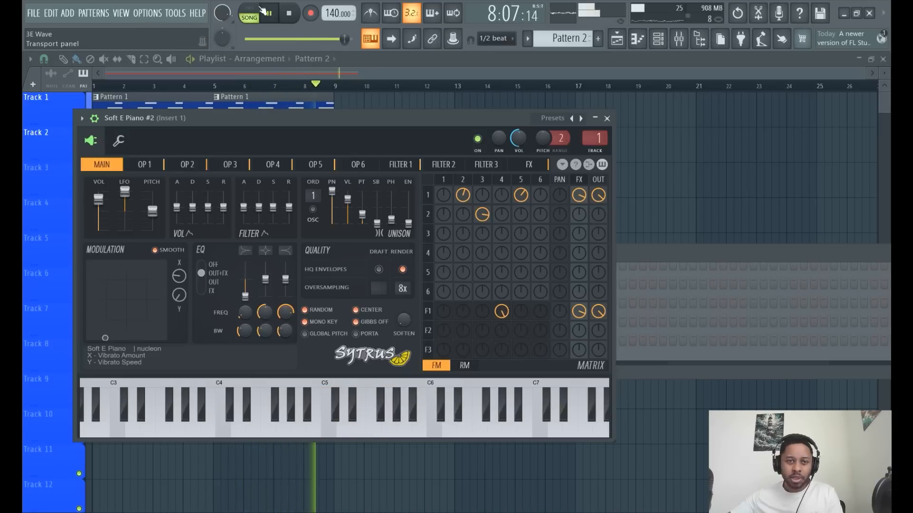
{"action": "left_click", "coordinate": [302, 18]}
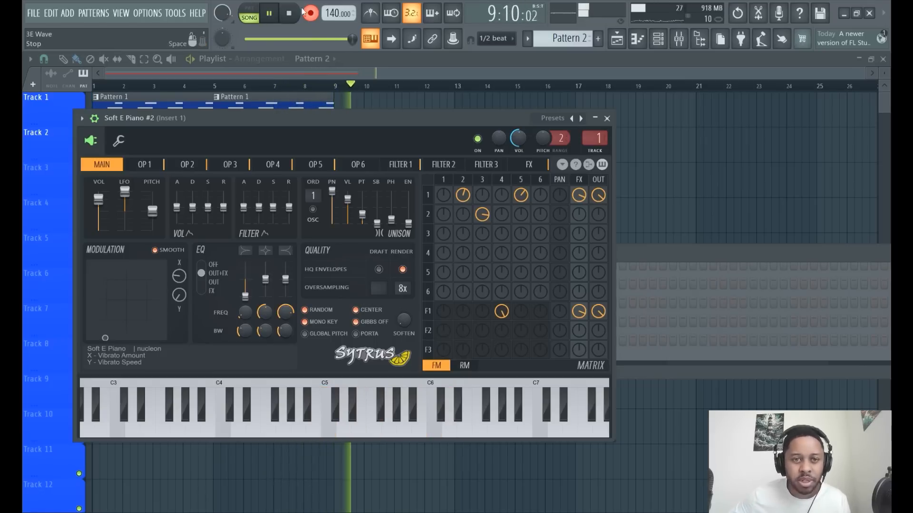
{"action": "left_click", "coordinate": [530, 67]}
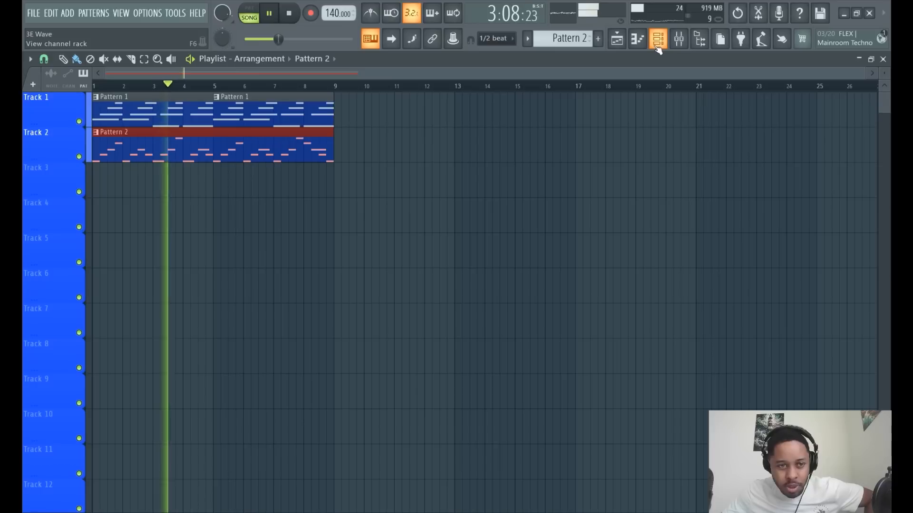
{"action": "left_click", "coordinate": [281, 12]}
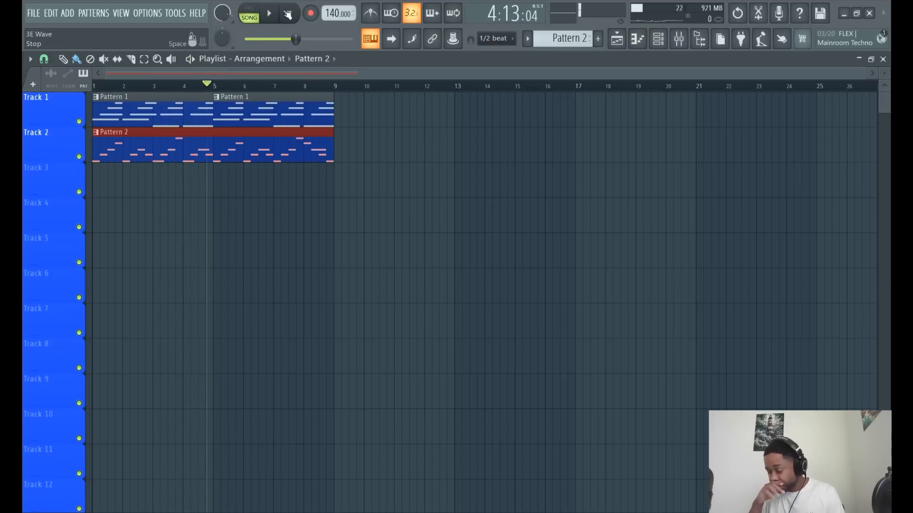